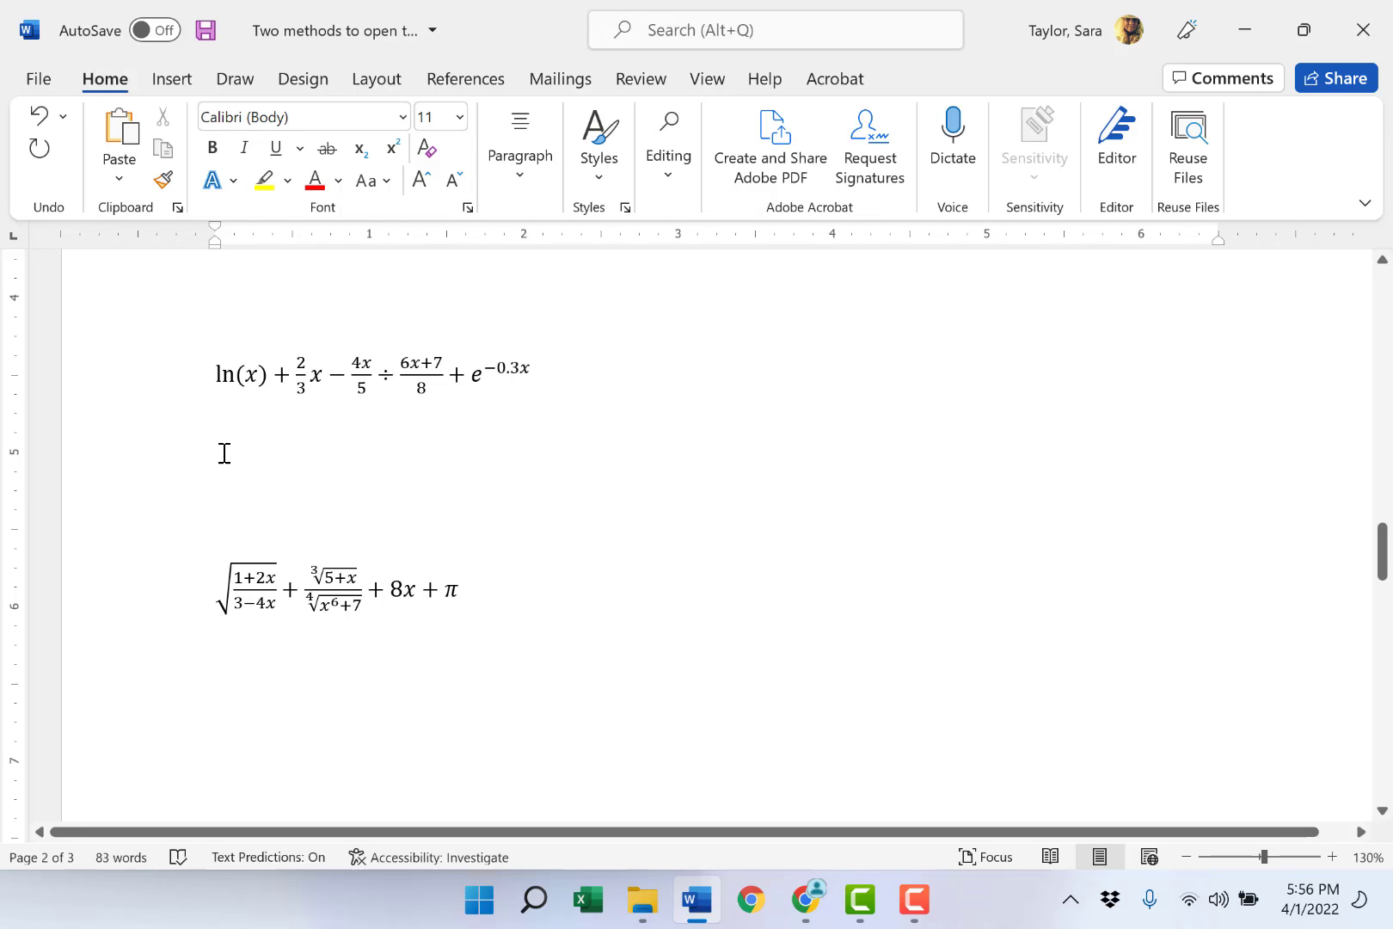
# - Insert a new equation on the blank line below the first sample equation and enter ln(x) as its first term
pyautogui.hotkey('alt', '=')
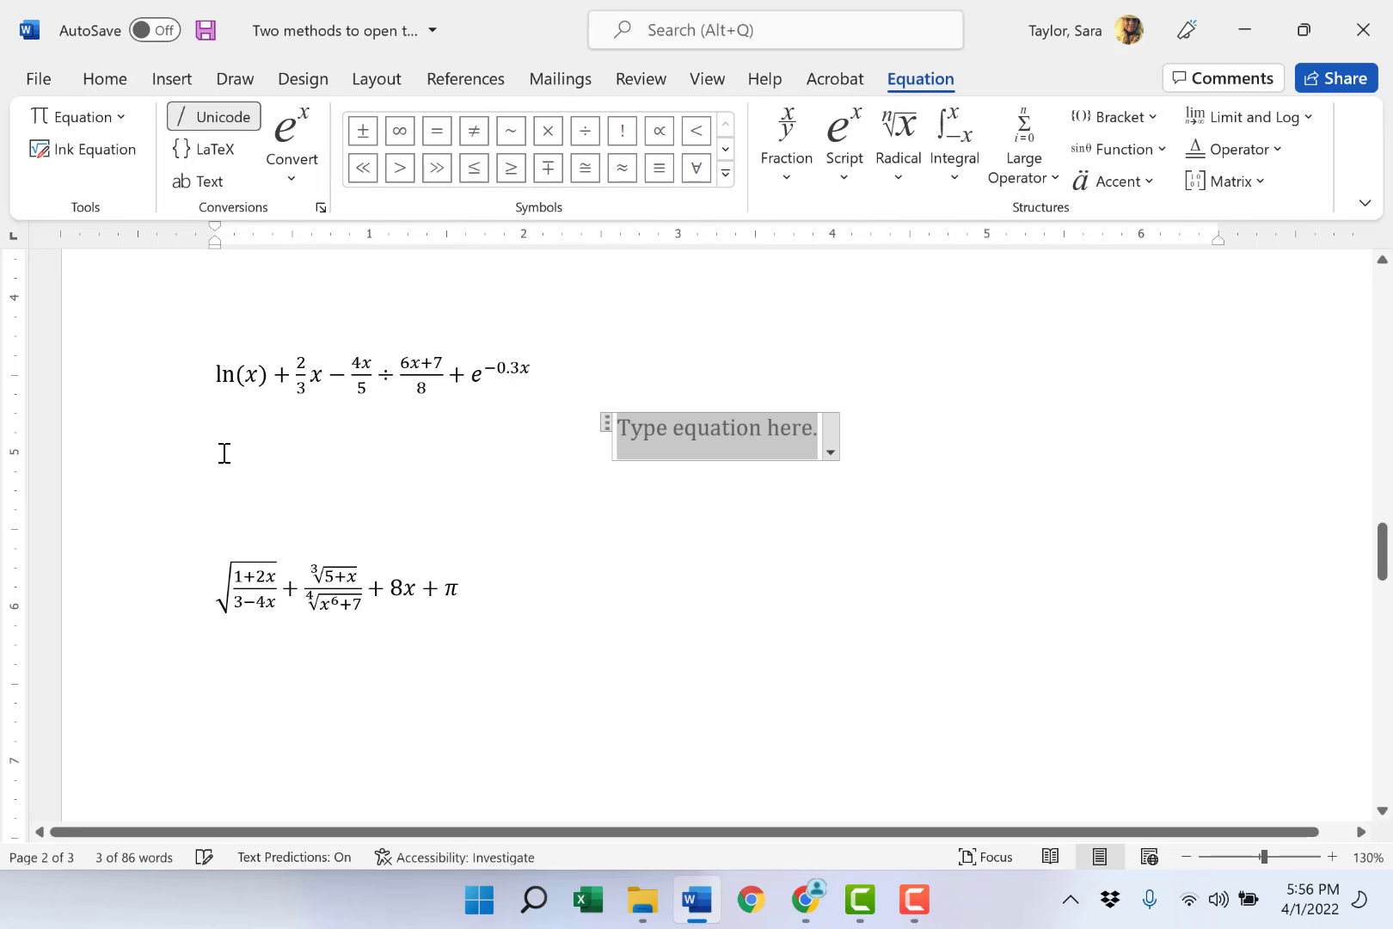
pyautogui.write('ln9X')
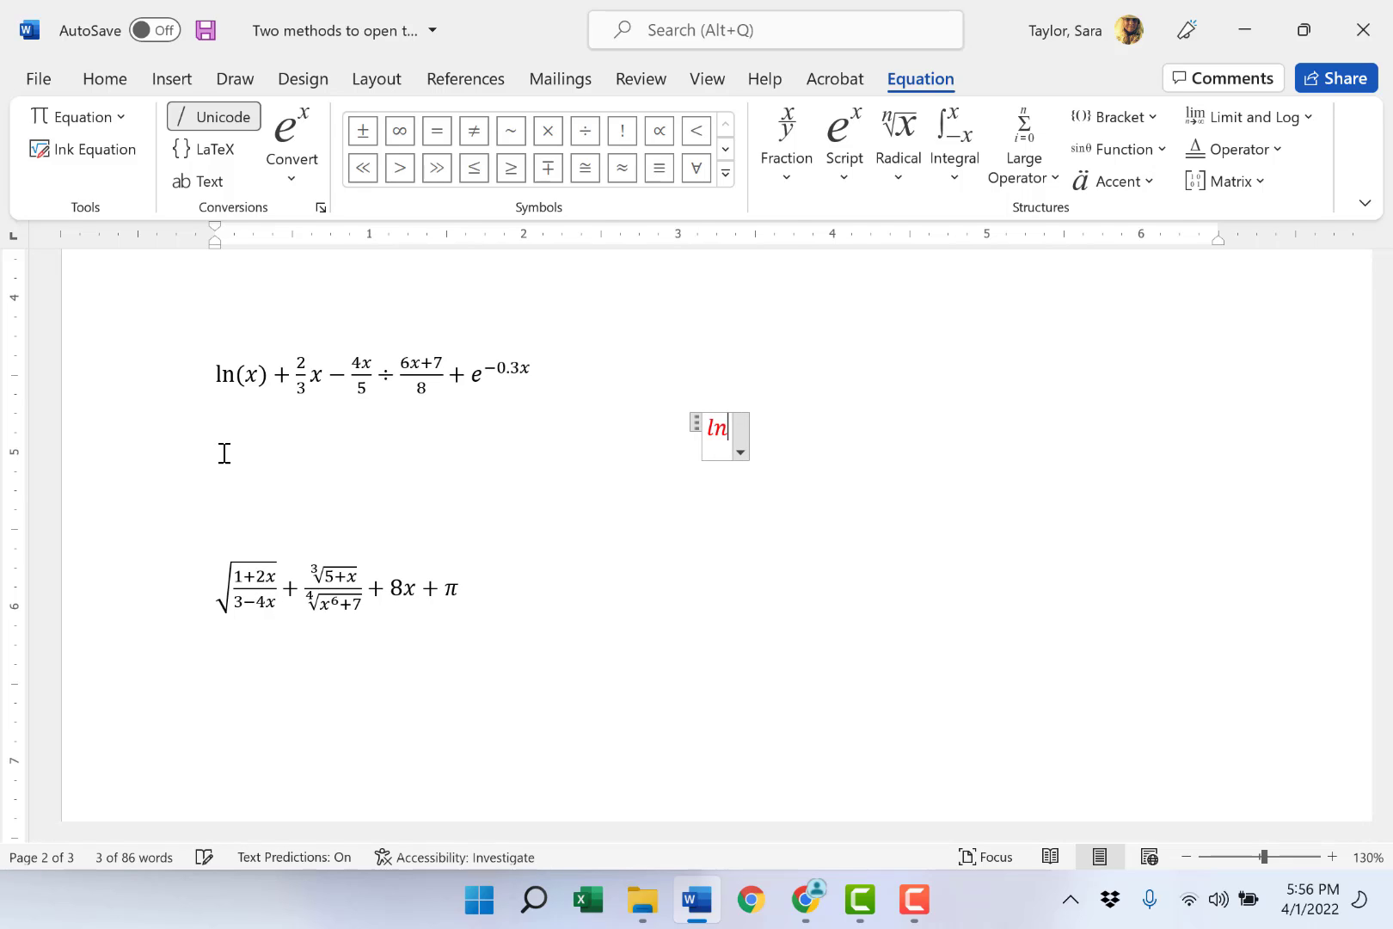
pyautogui.press('BackSpace')
pyautogui.press('BackSpace')
pyautogui.press('BackSpace')
pyautogui.press('BackSpace')
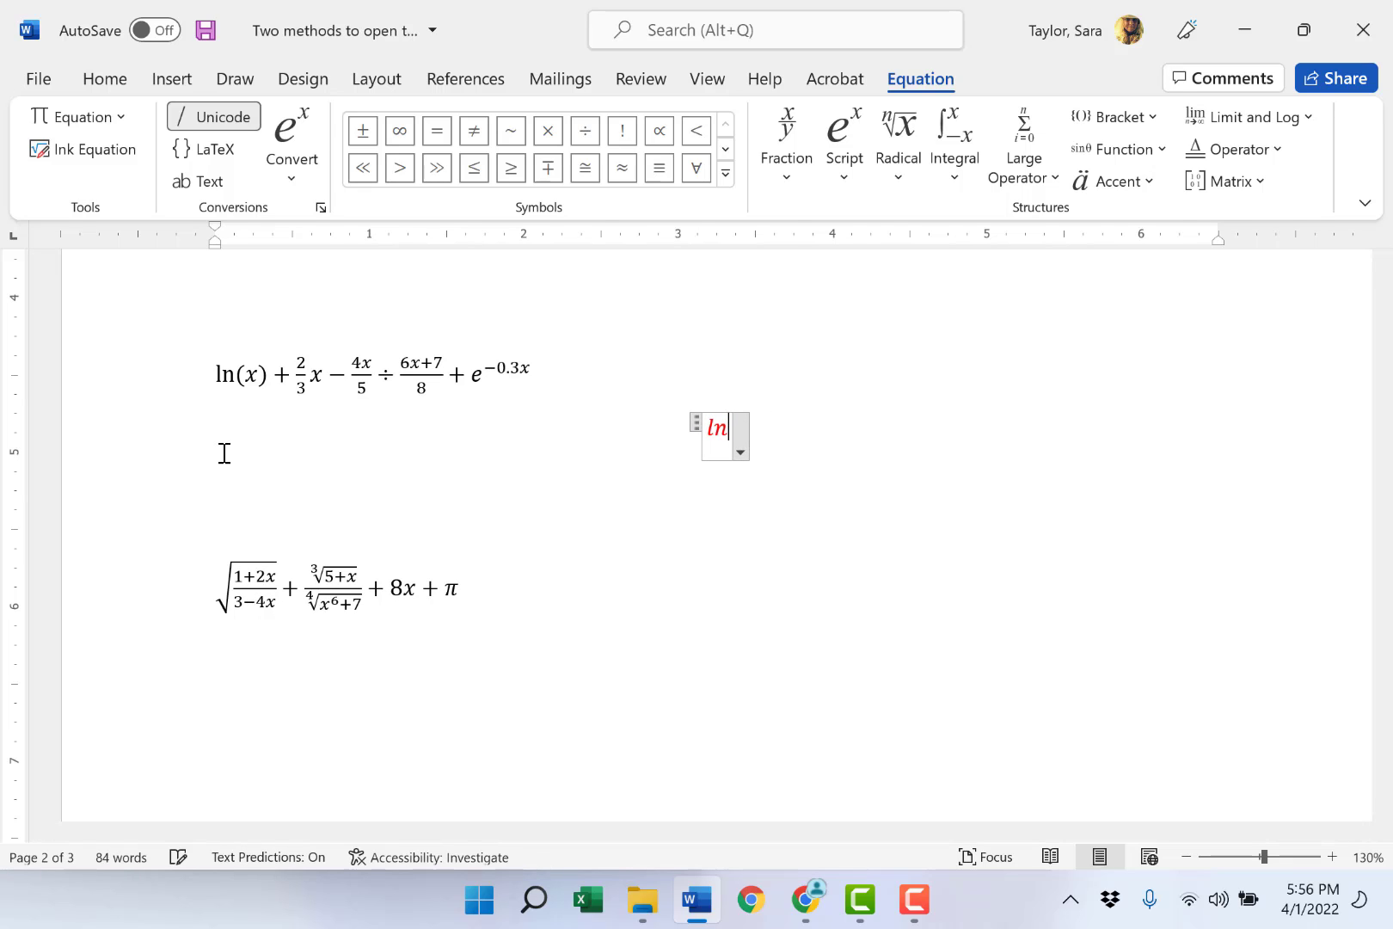
pyautogui.write('ln(x) ')
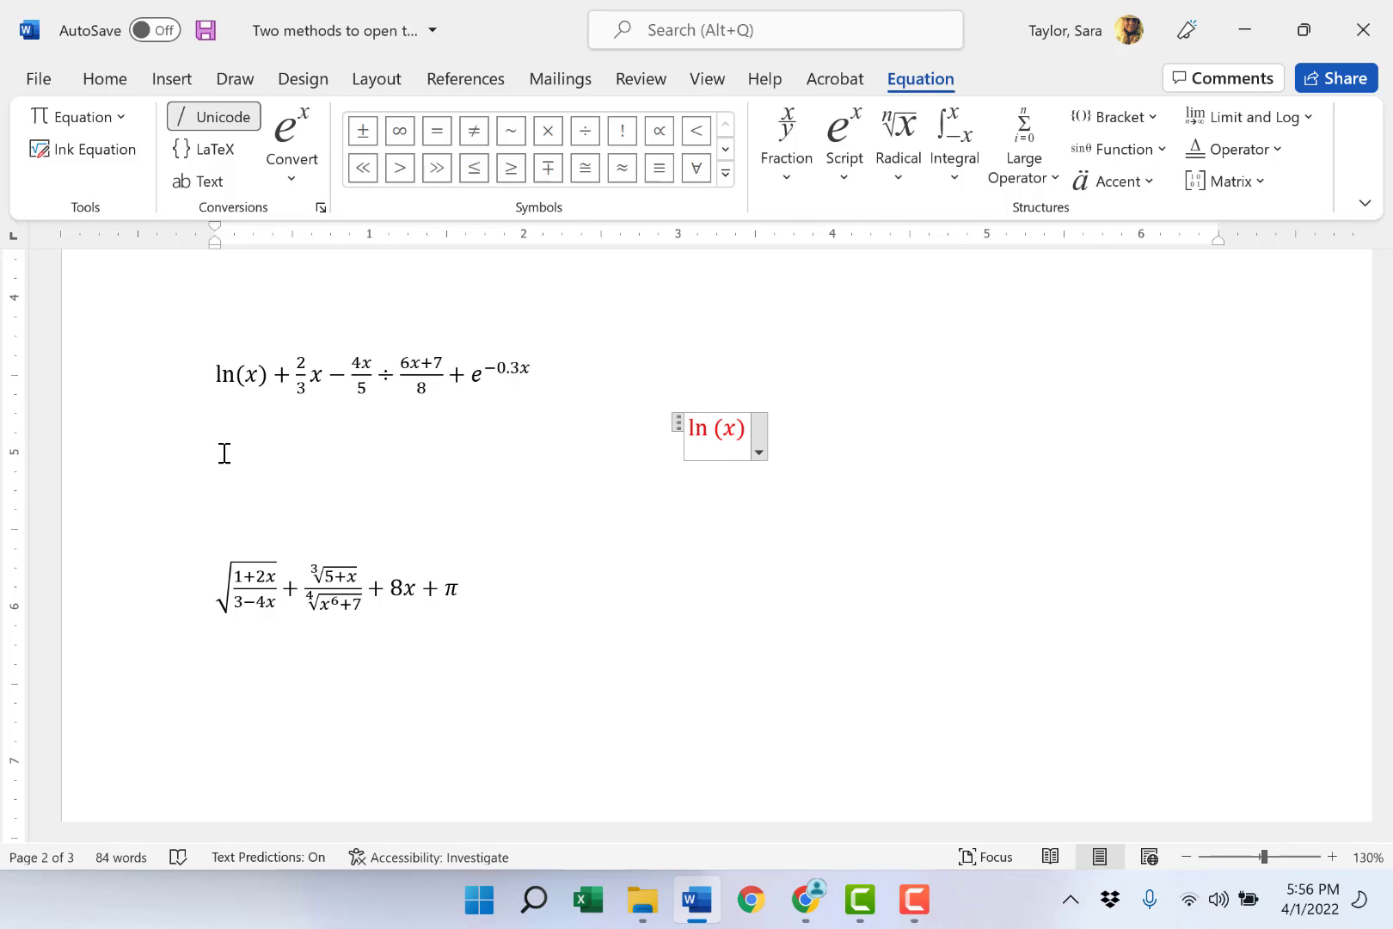
pyautogui.write('+ 2/3')
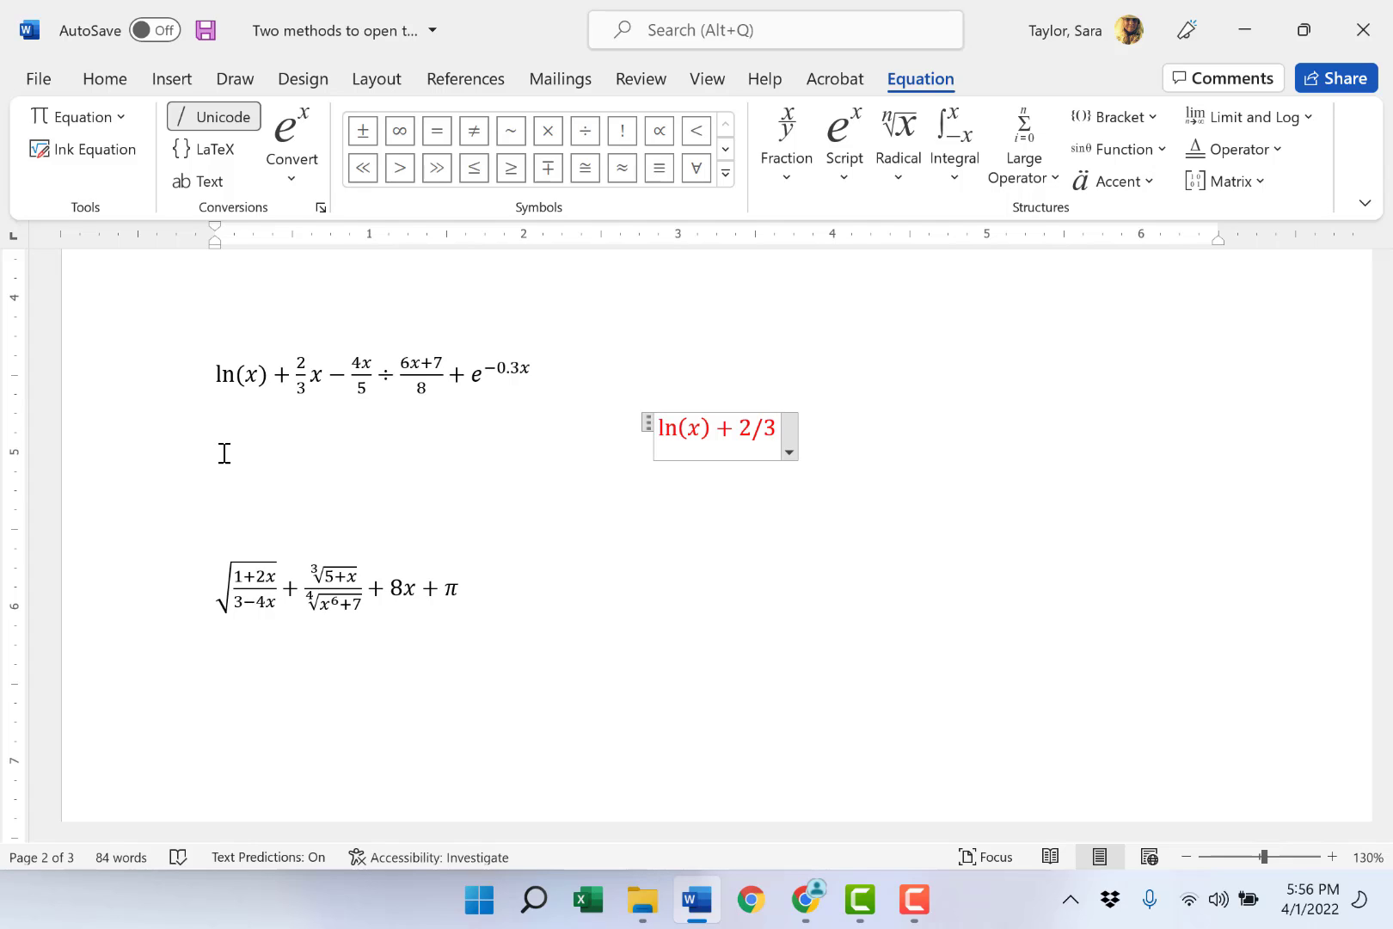
# - Append + 2/3 x to the equation, with 2/3 built as a stacked fraction
pyautogui.press('space')
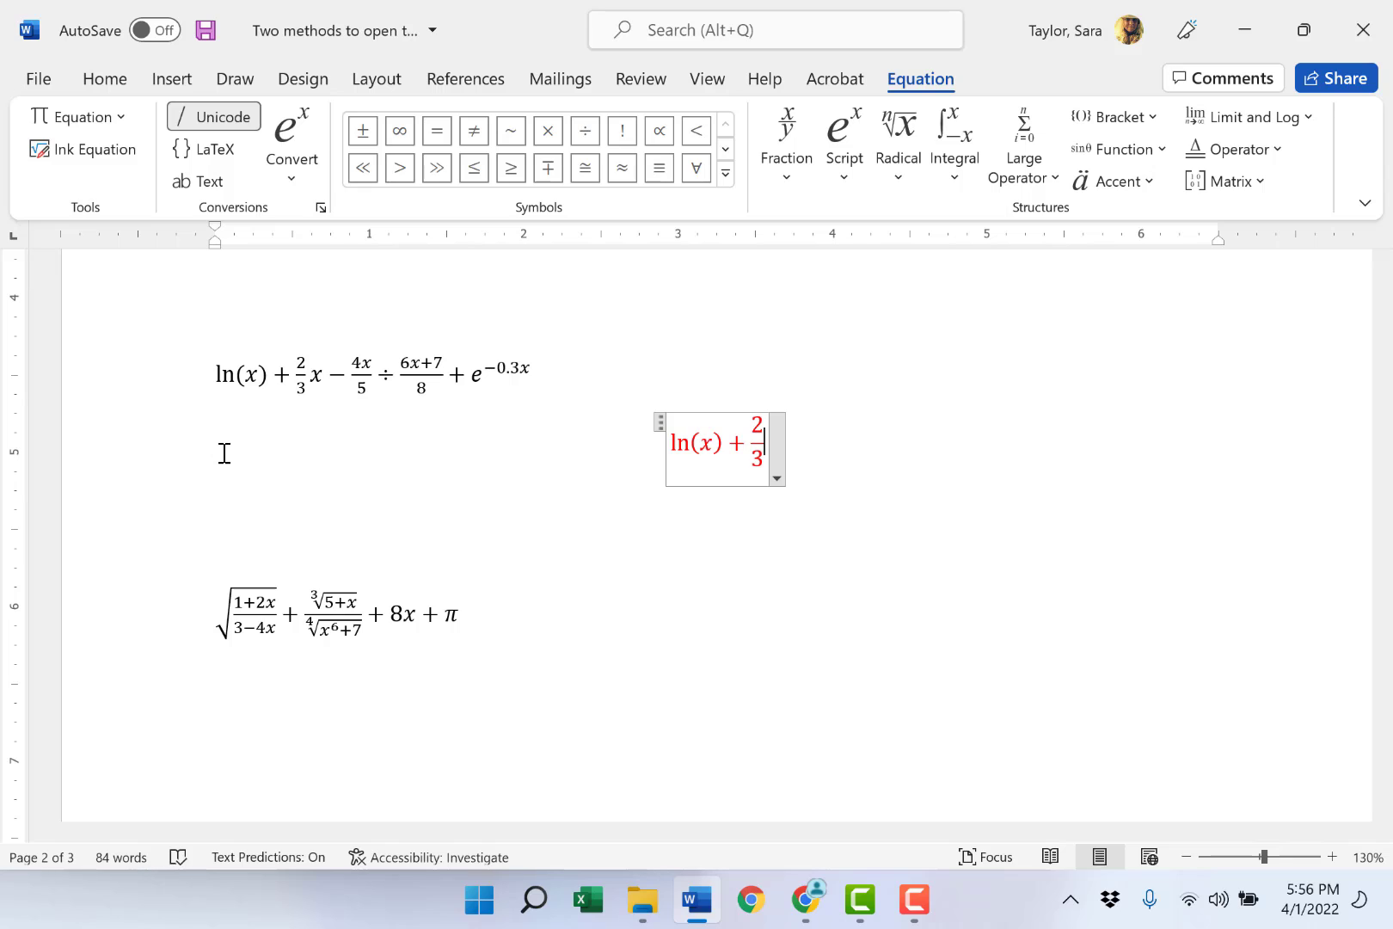
pyautogui.write('x')
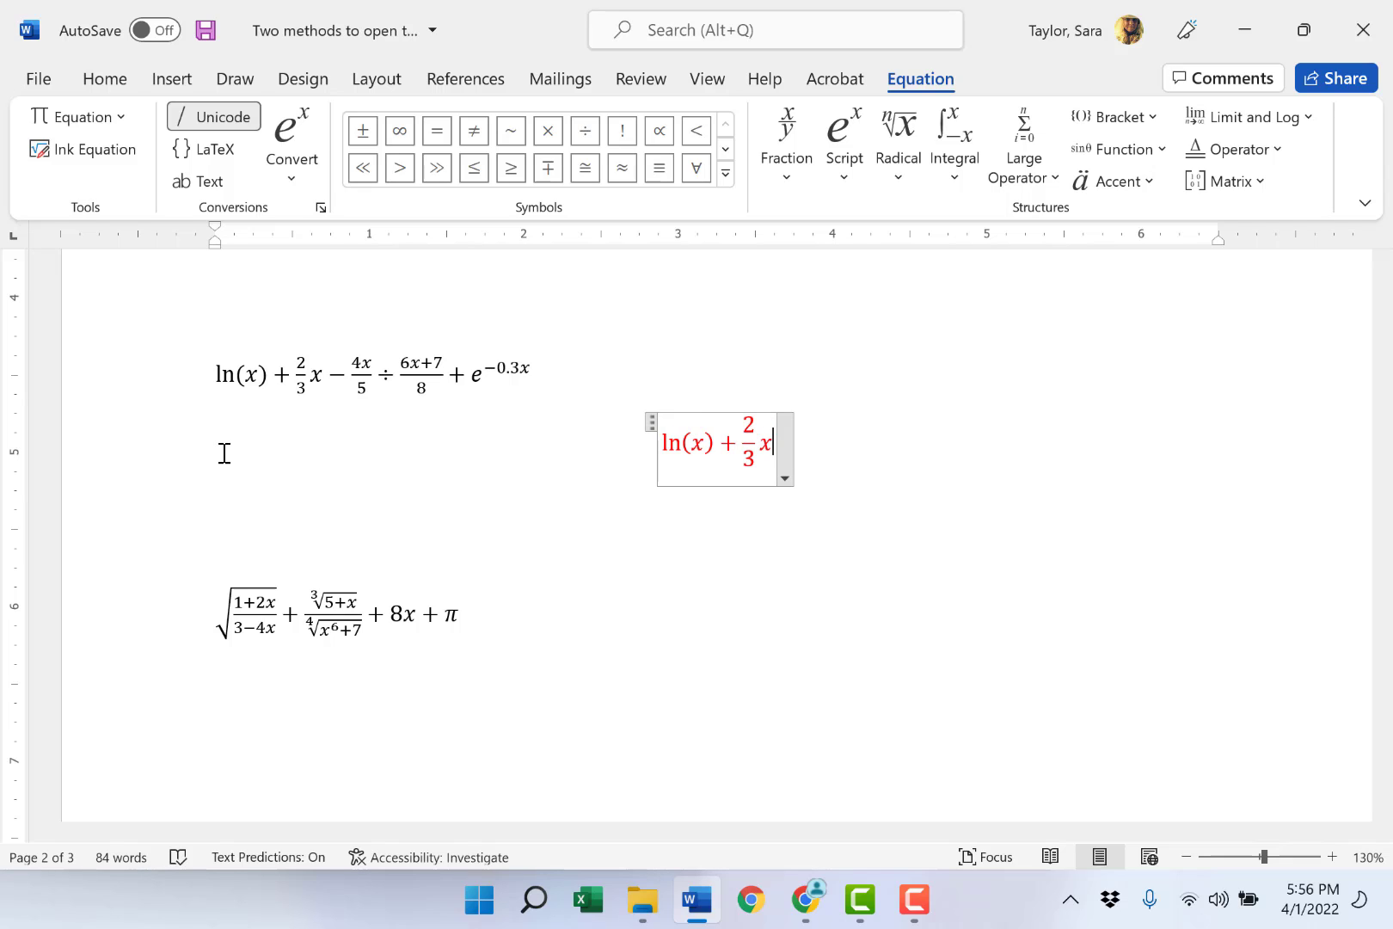
pyautogui.write('-')
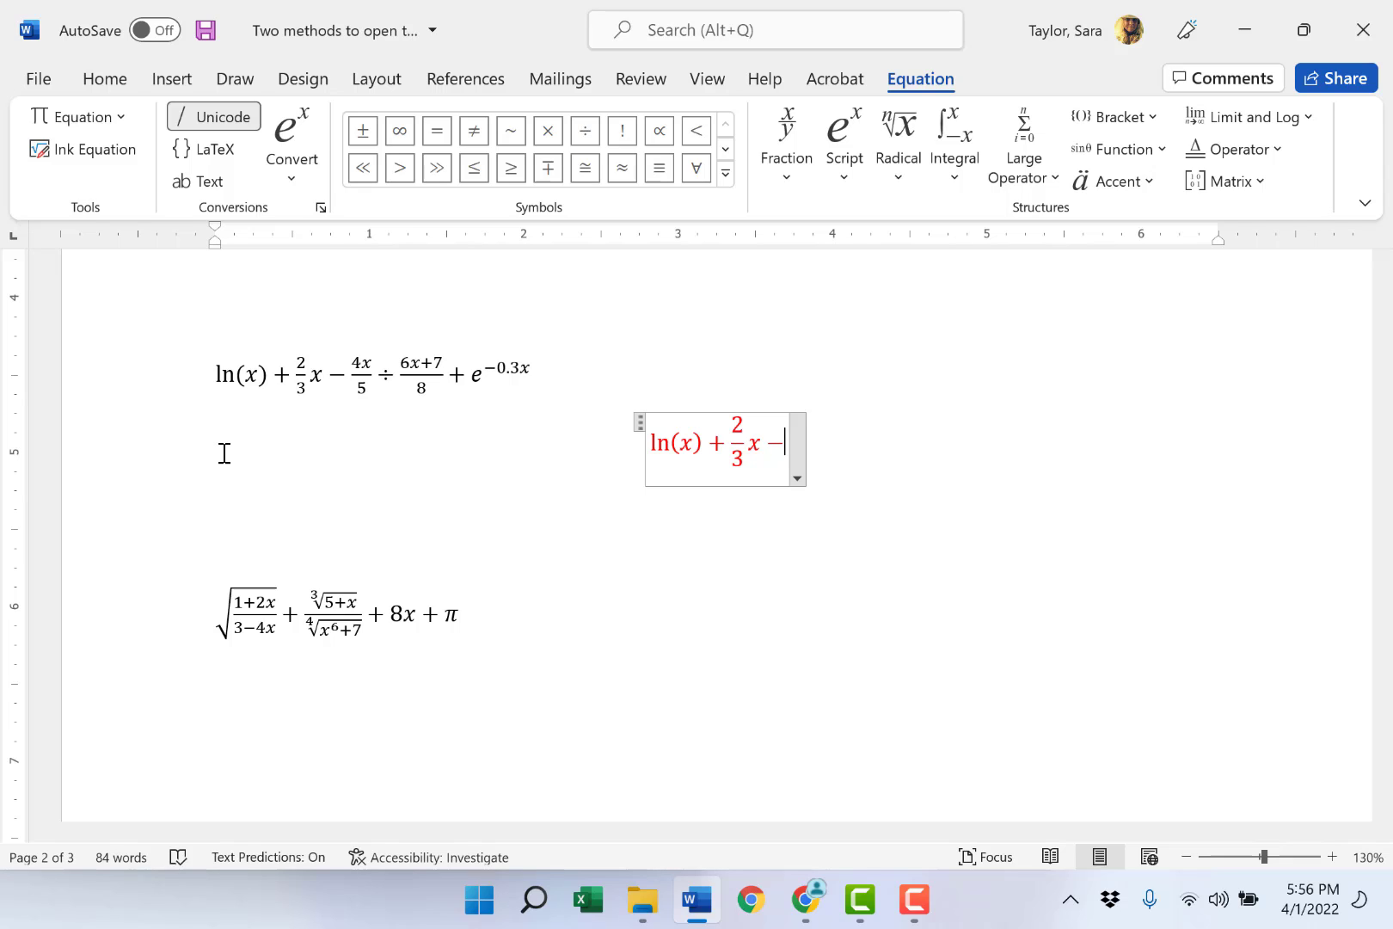
pyautogui.write('4')
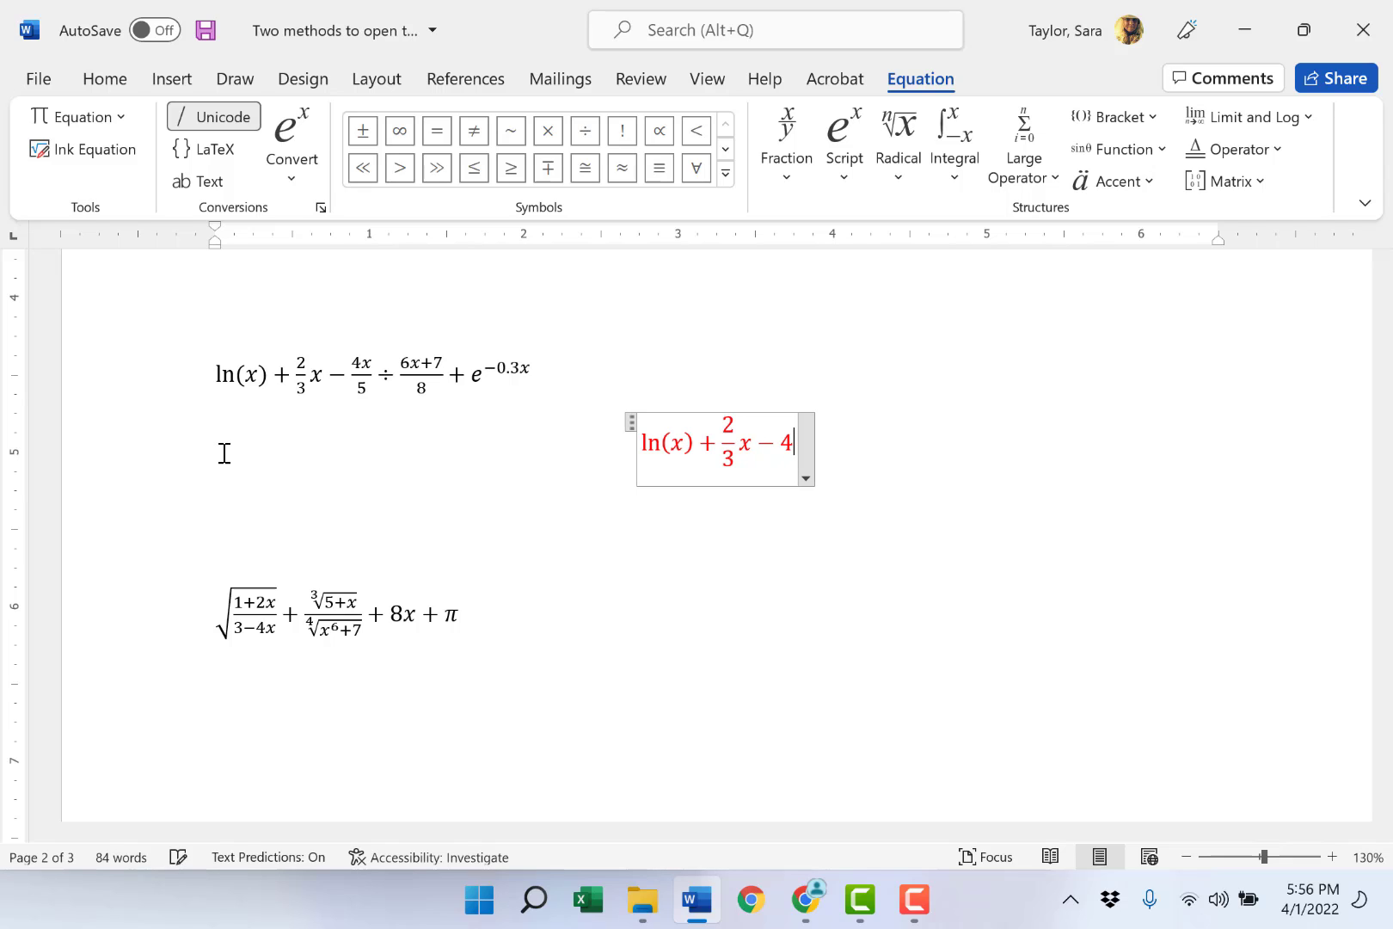
pyautogui.write('/5')
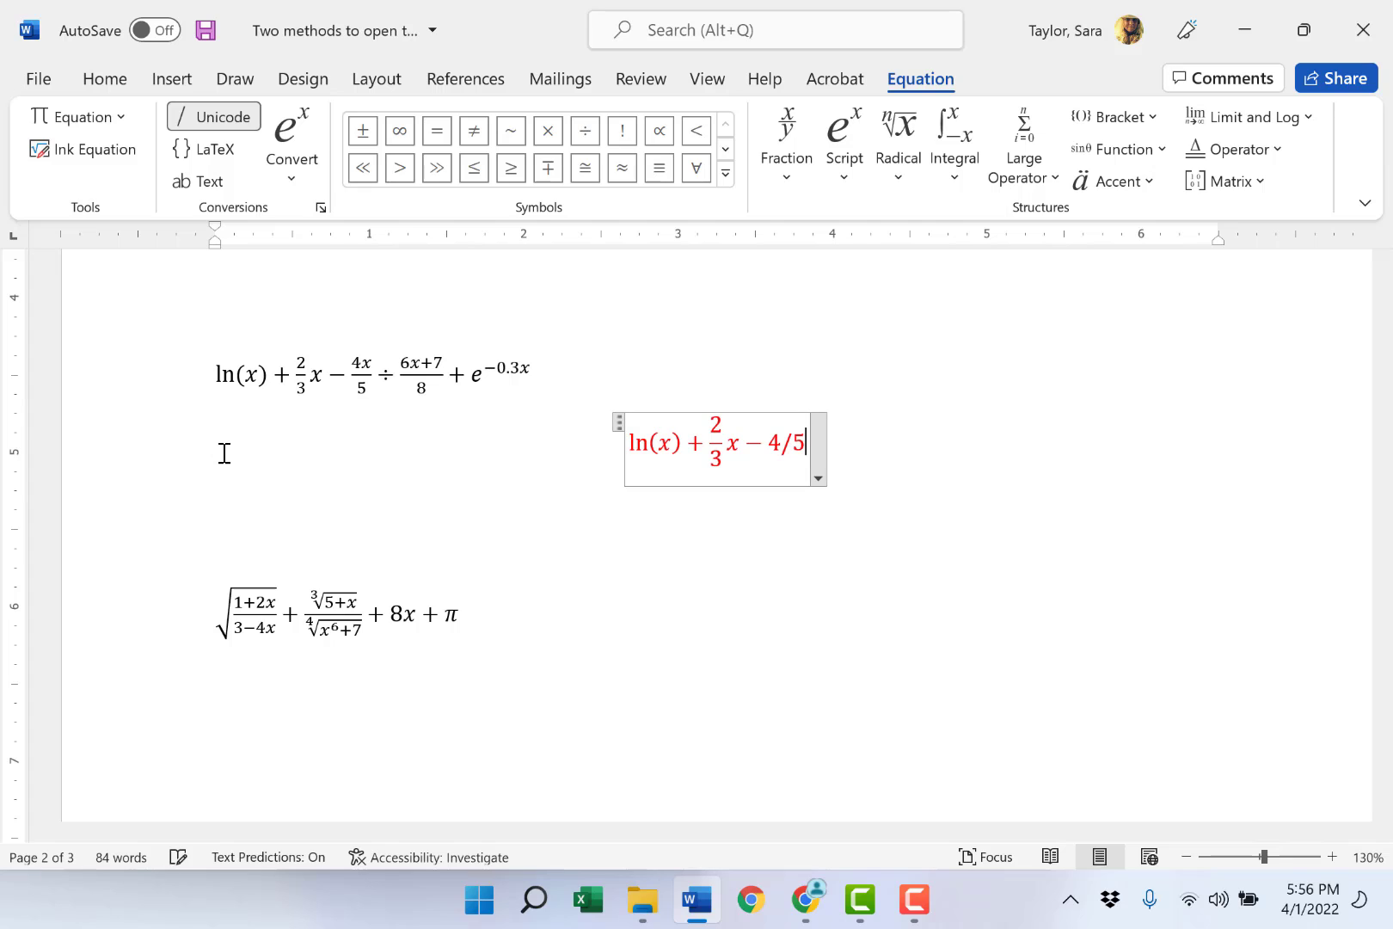
# - Append a minus sign and a stacked fraction with numerator 4x and denominator 5
pyautogui.press('Left')
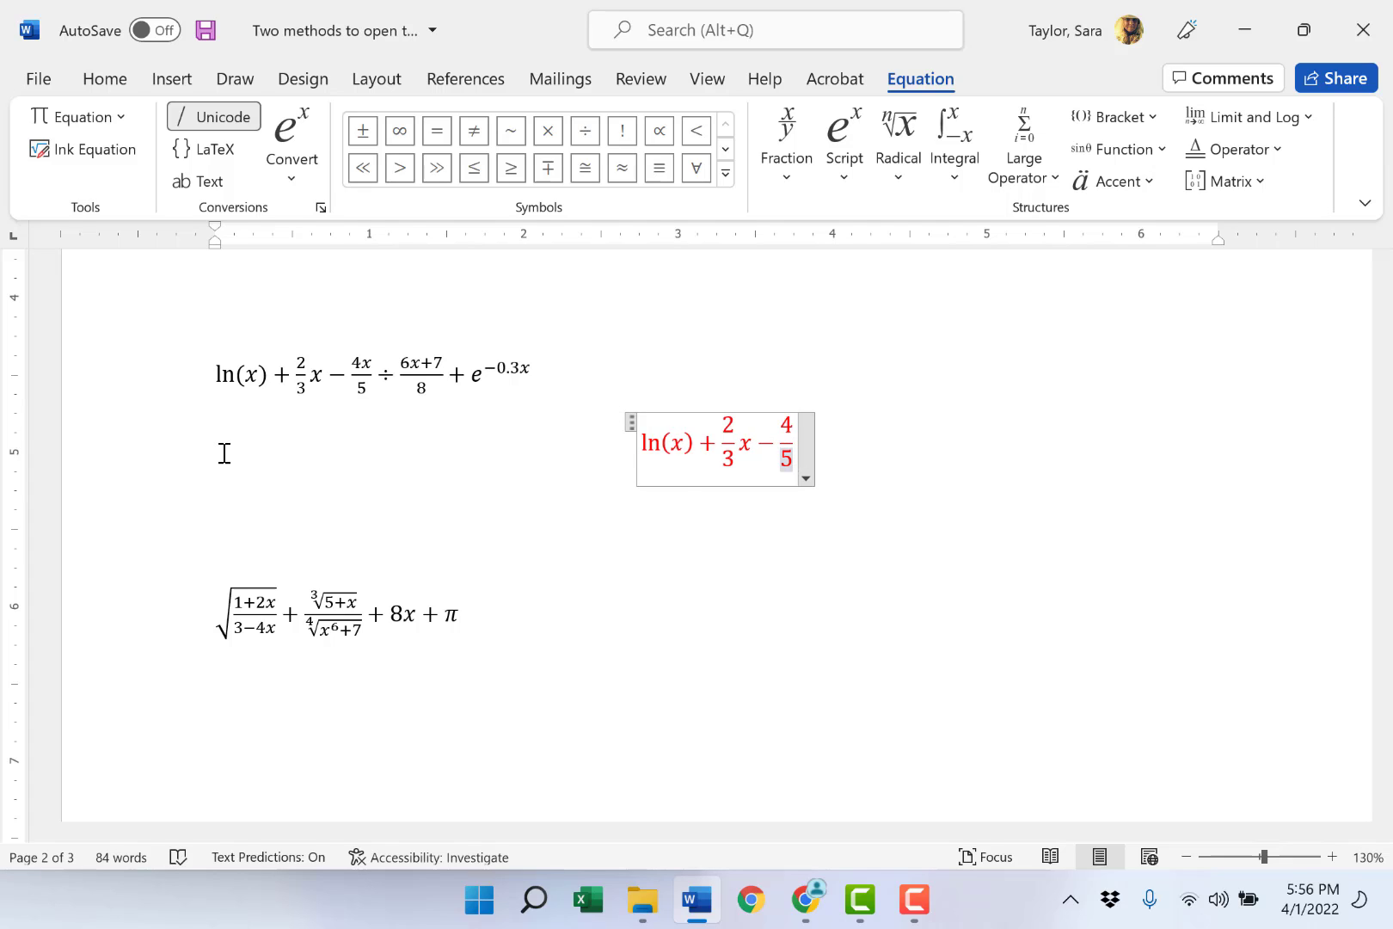
pyautogui.click(795, 425)
pyautogui.write('x')
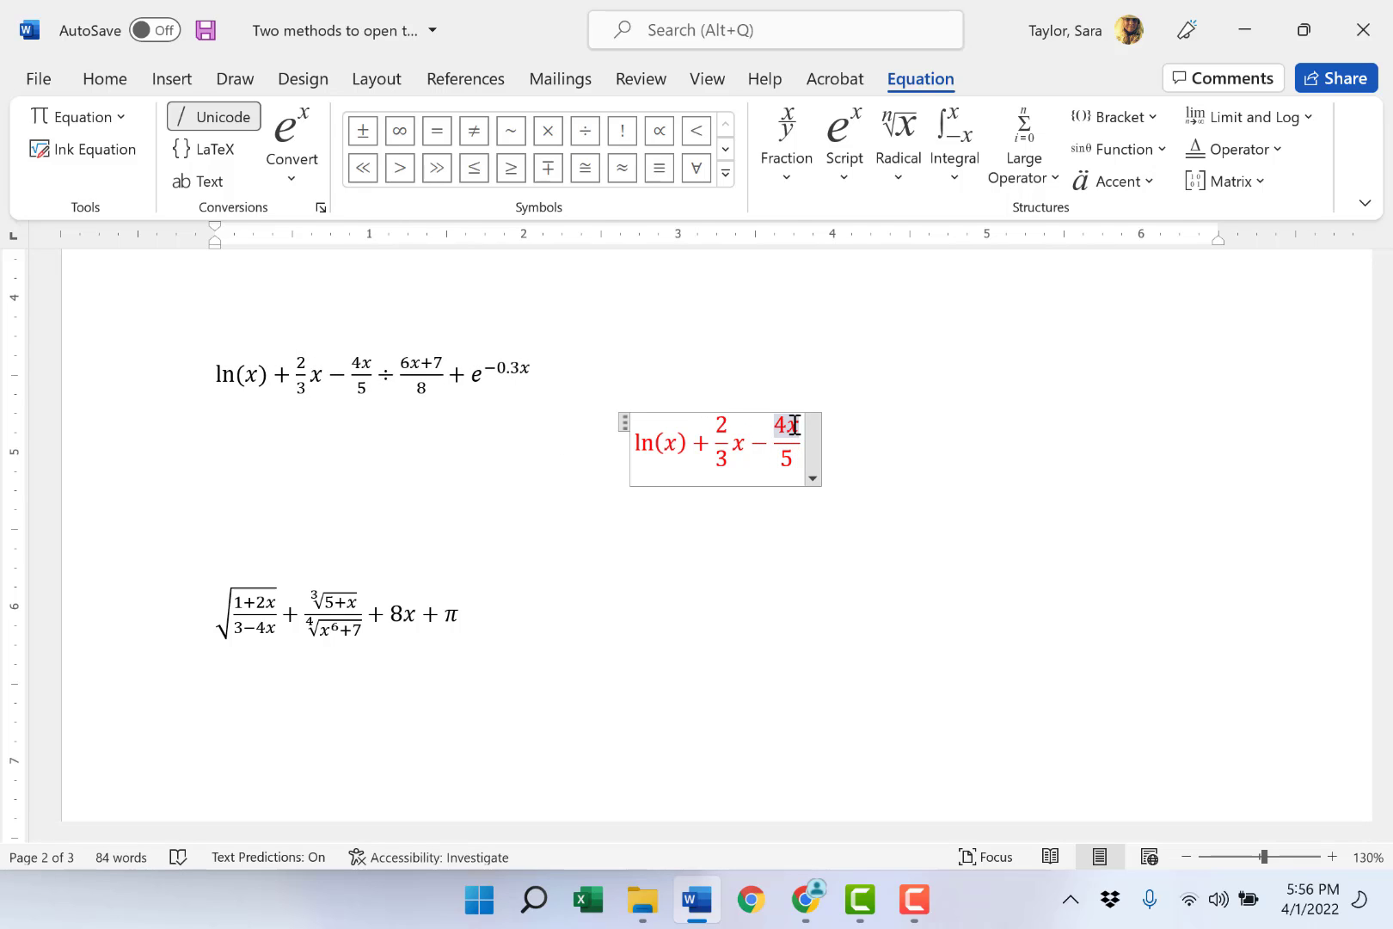
# - Append a ÷ symbol after the 4x/5 fraction, followed by a stacked fraction of 6x + 7 over 8
pyautogui.press('Right')
pyautogui.press('Right')
pyautogui.click(591, 135)
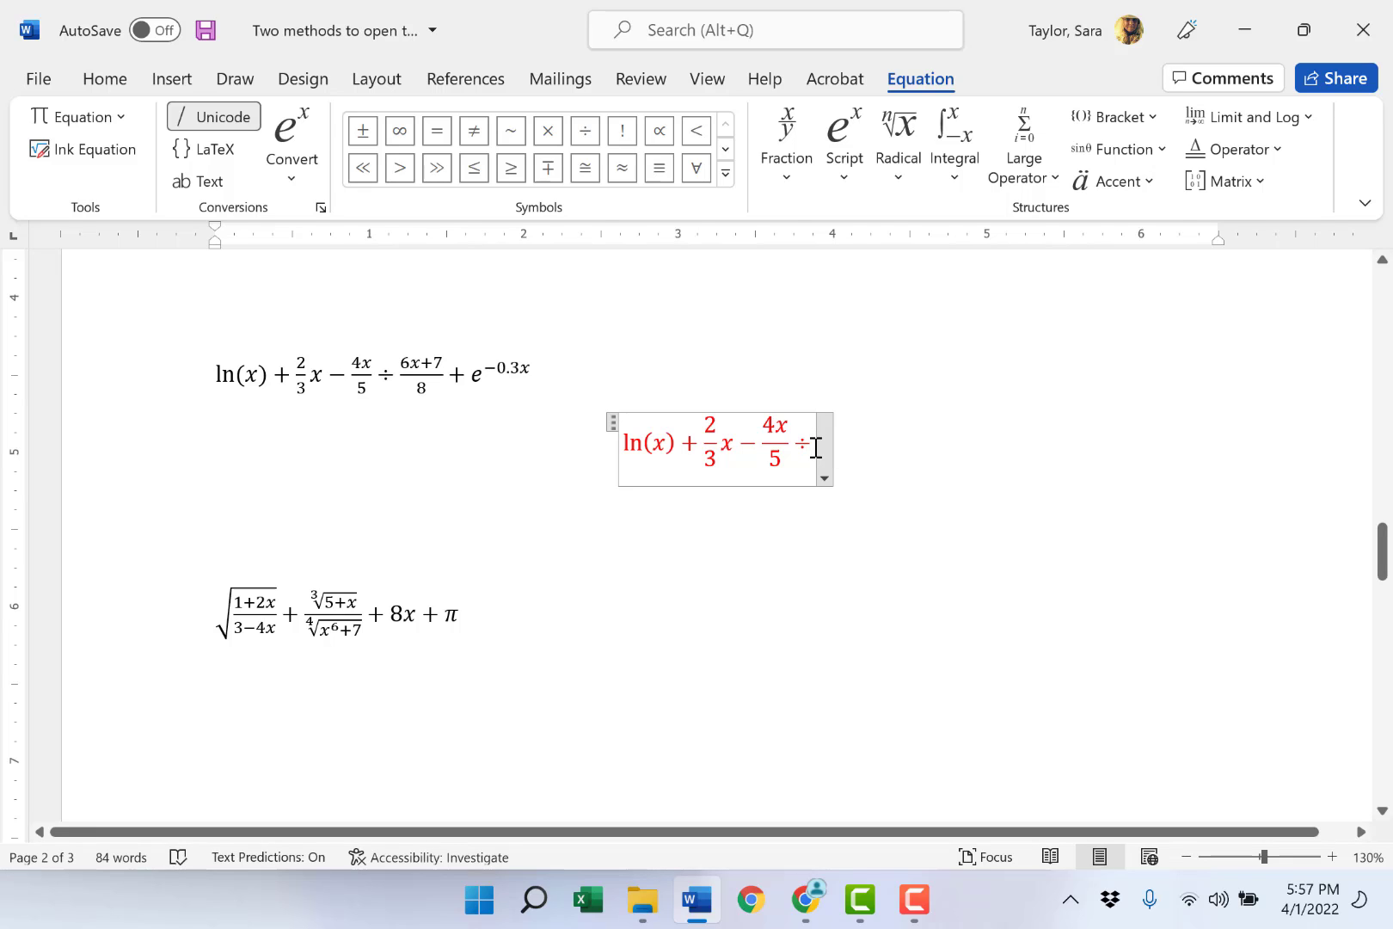
pyautogui.write('6/8')
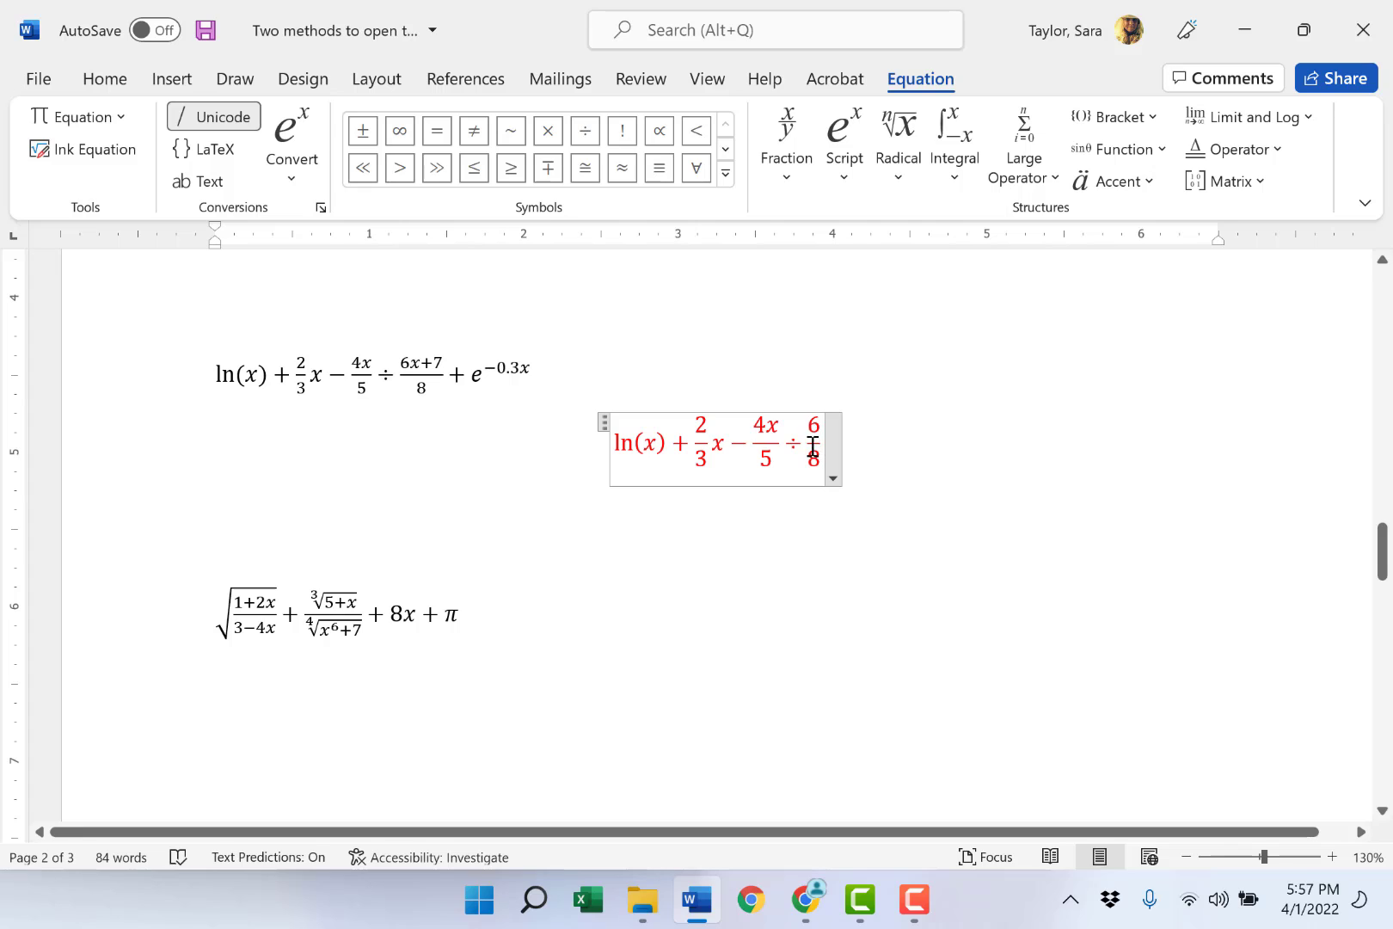
pyautogui.doubleClick(817, 428)
pyautogui.write('6x+7')
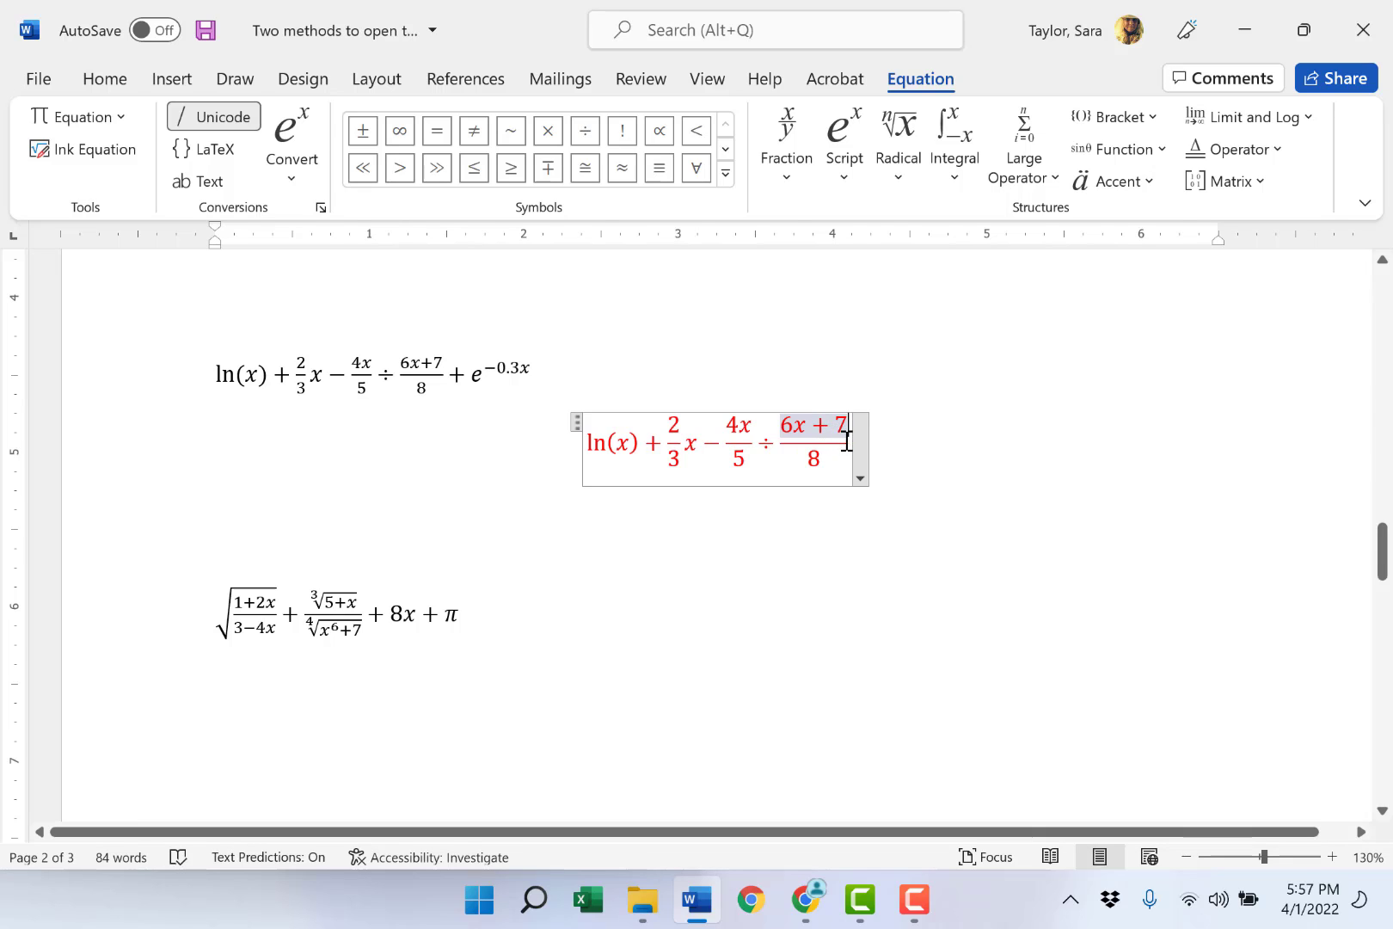
# - Finish the equation with + e raised to the superscript −0.3x, and leave the equation
pyautogui.click(849, 441)
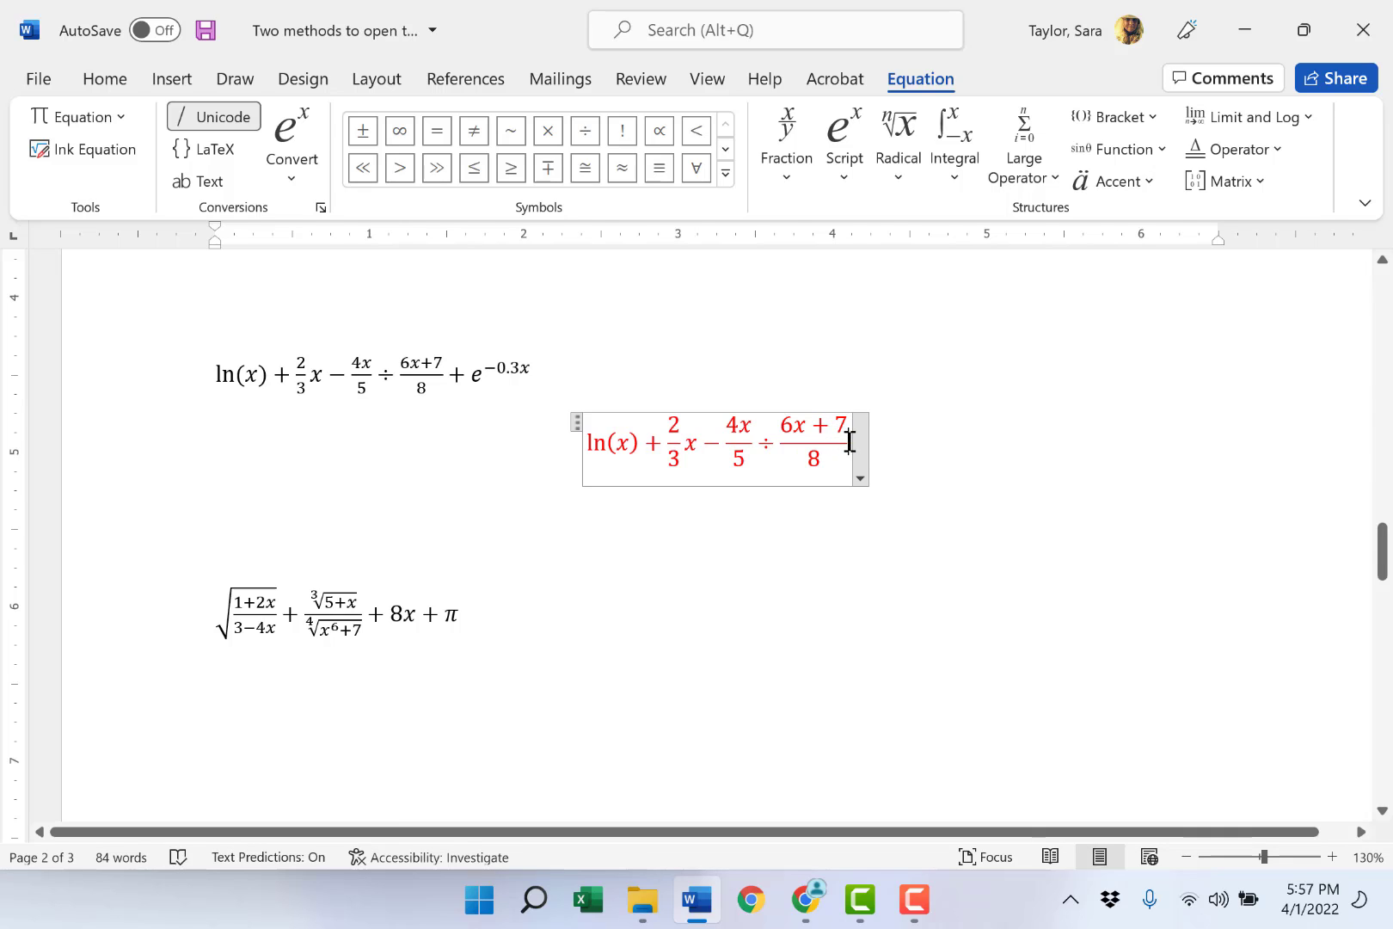
pyautogui.press('space')
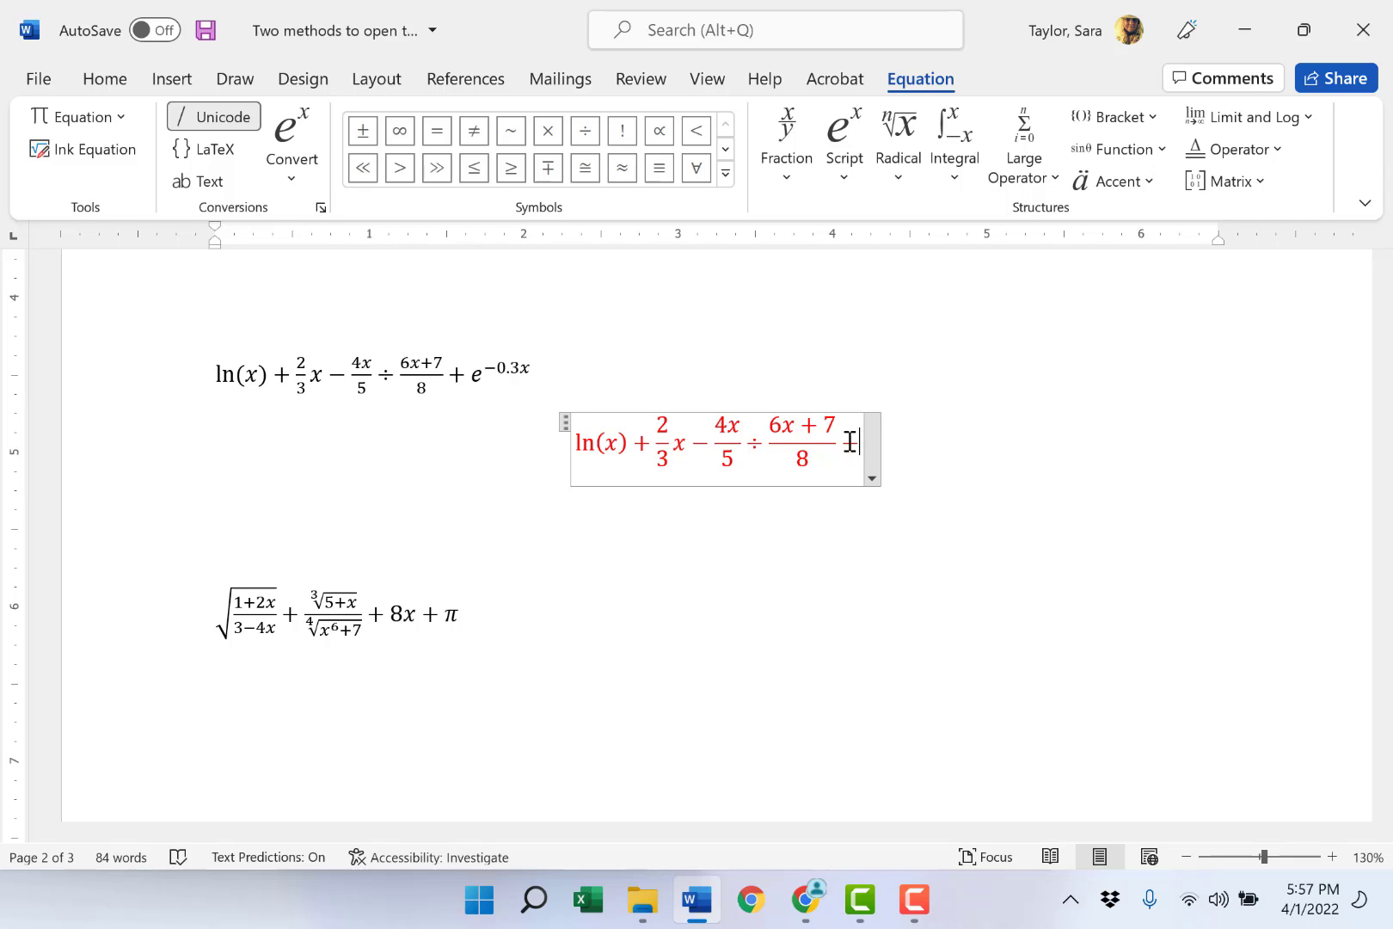
pyautogui.write('+e^')
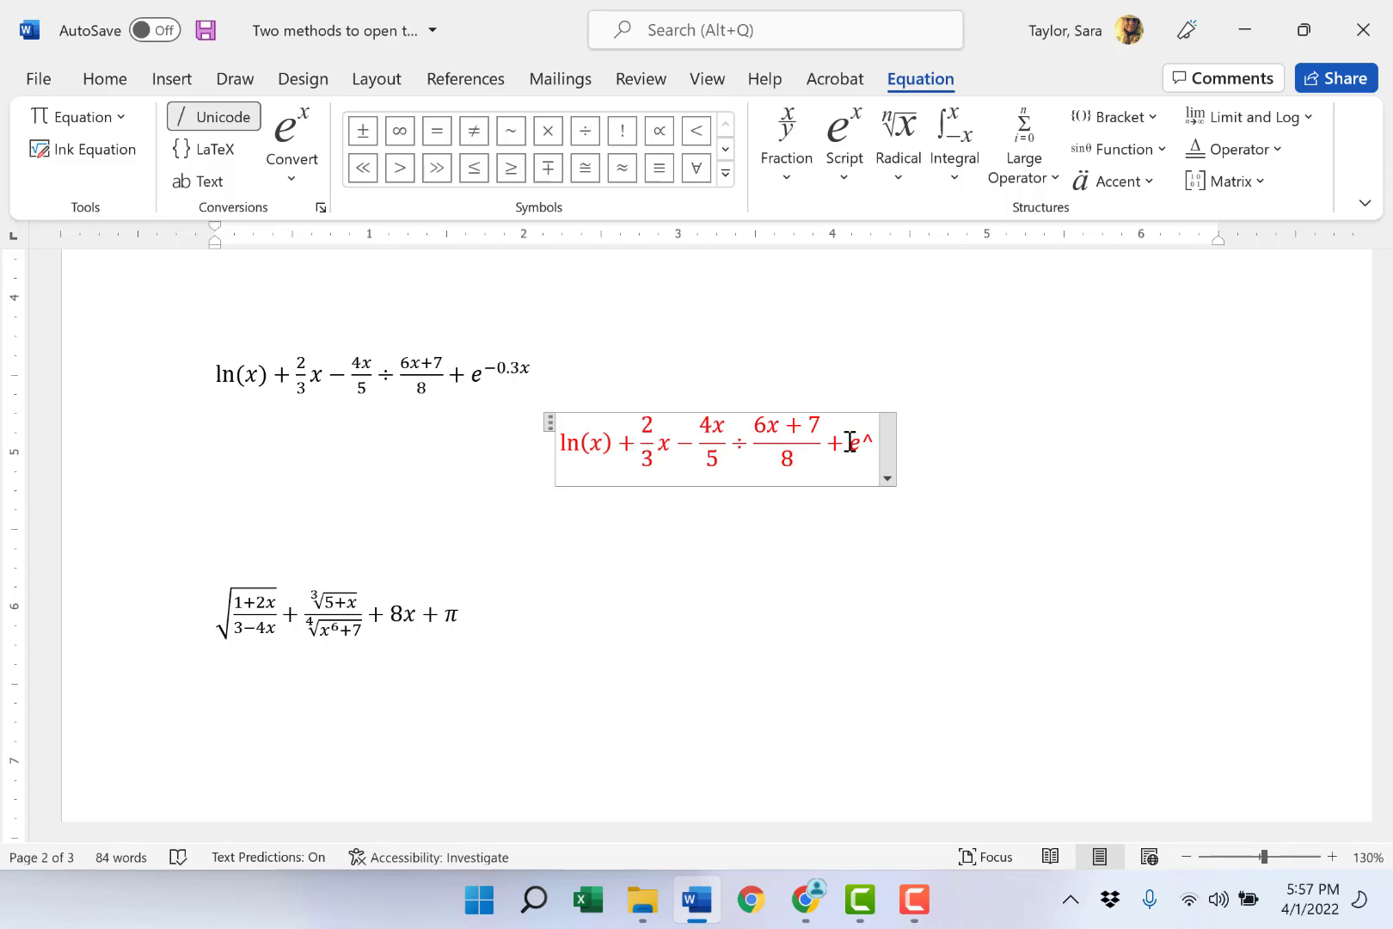
pyautogui.press('space')
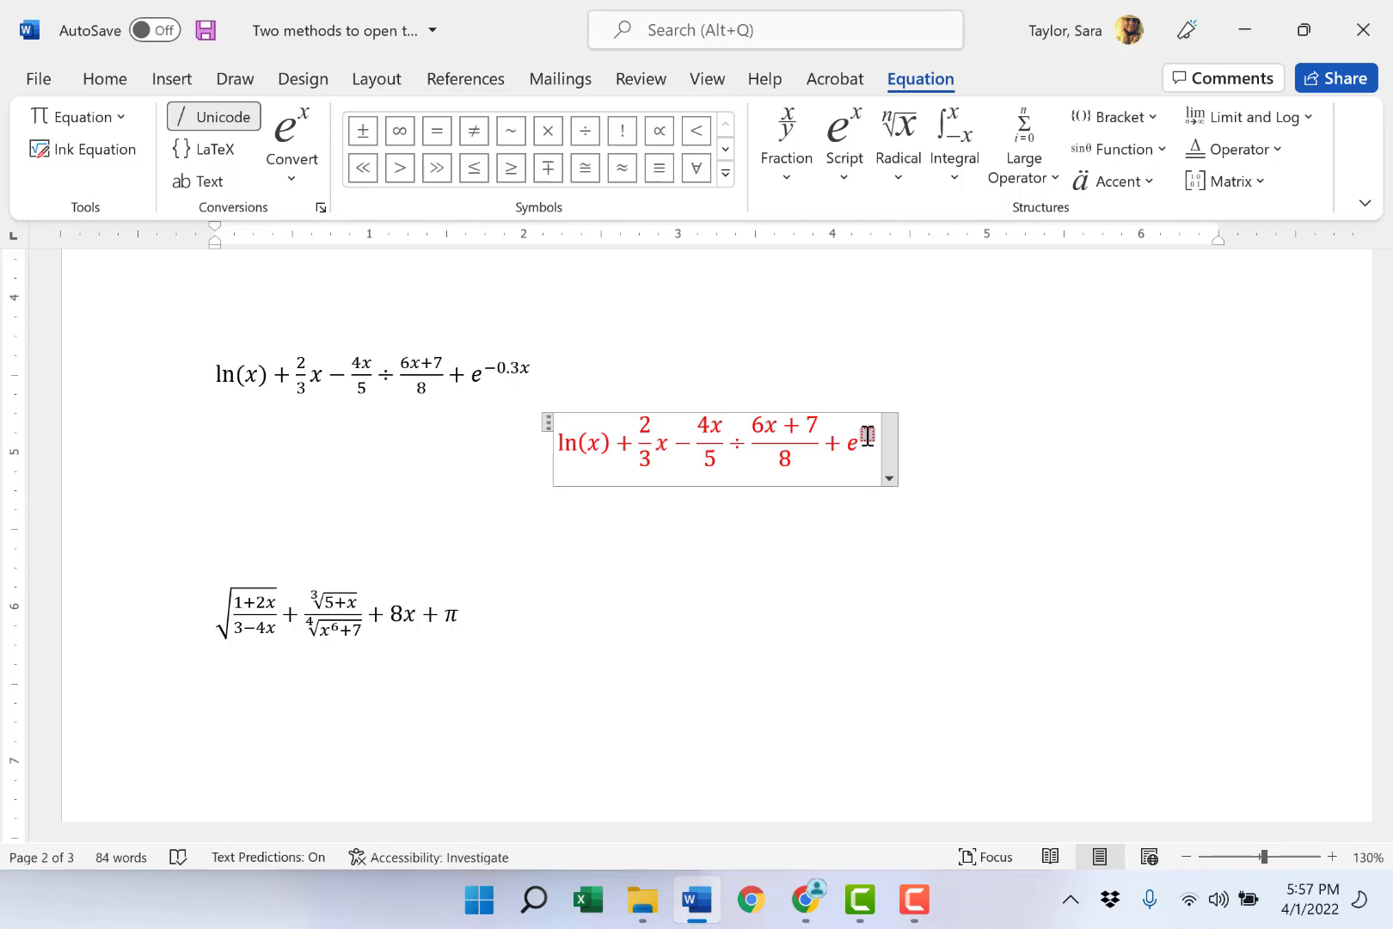
pyautogui.write('-0.3')
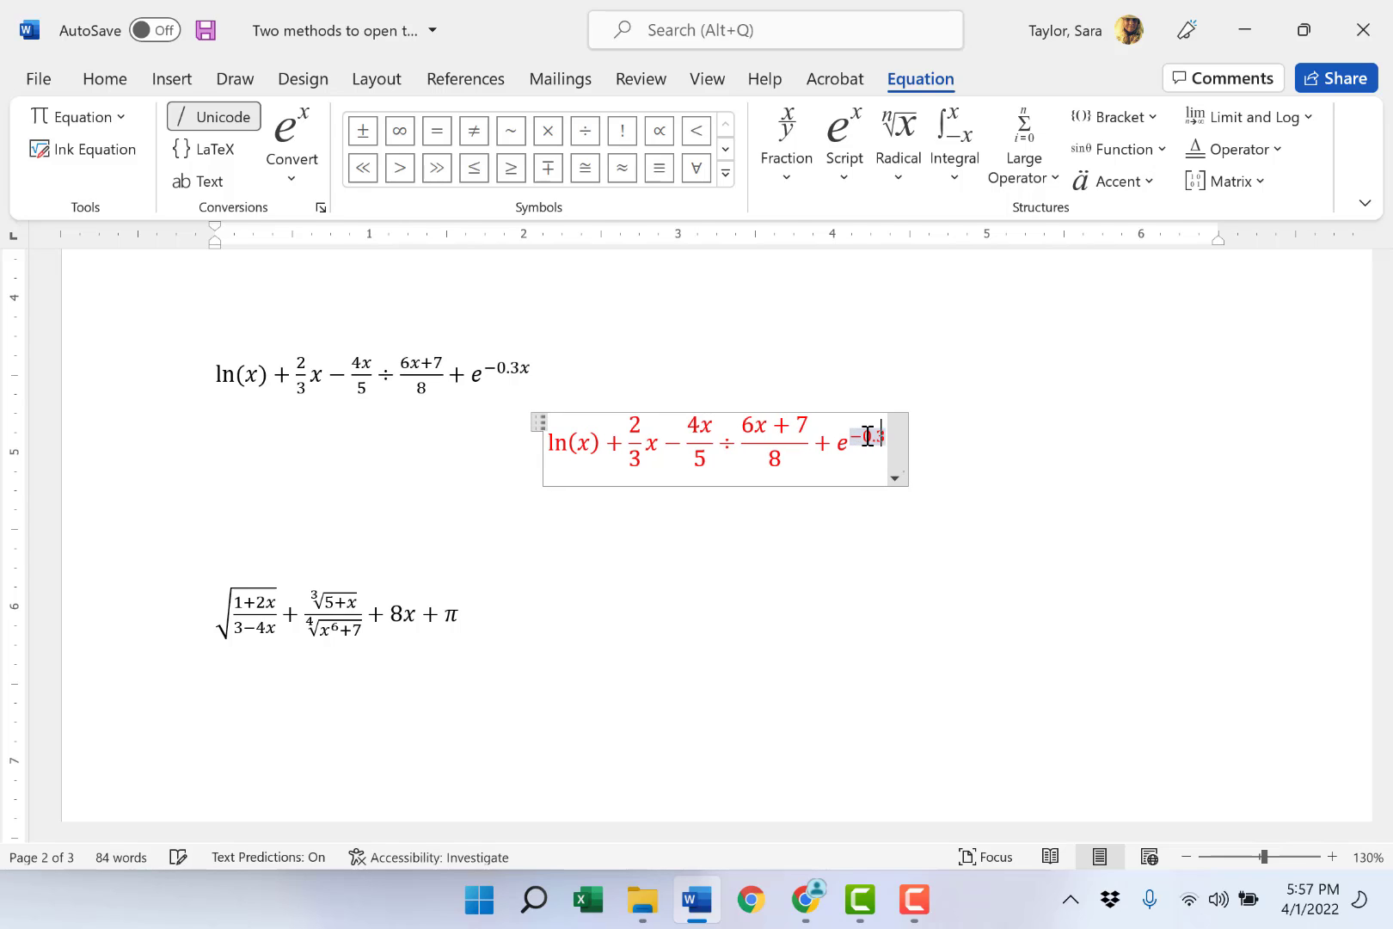
pyautogui.write('x')
pyautogui.click(990, 447)
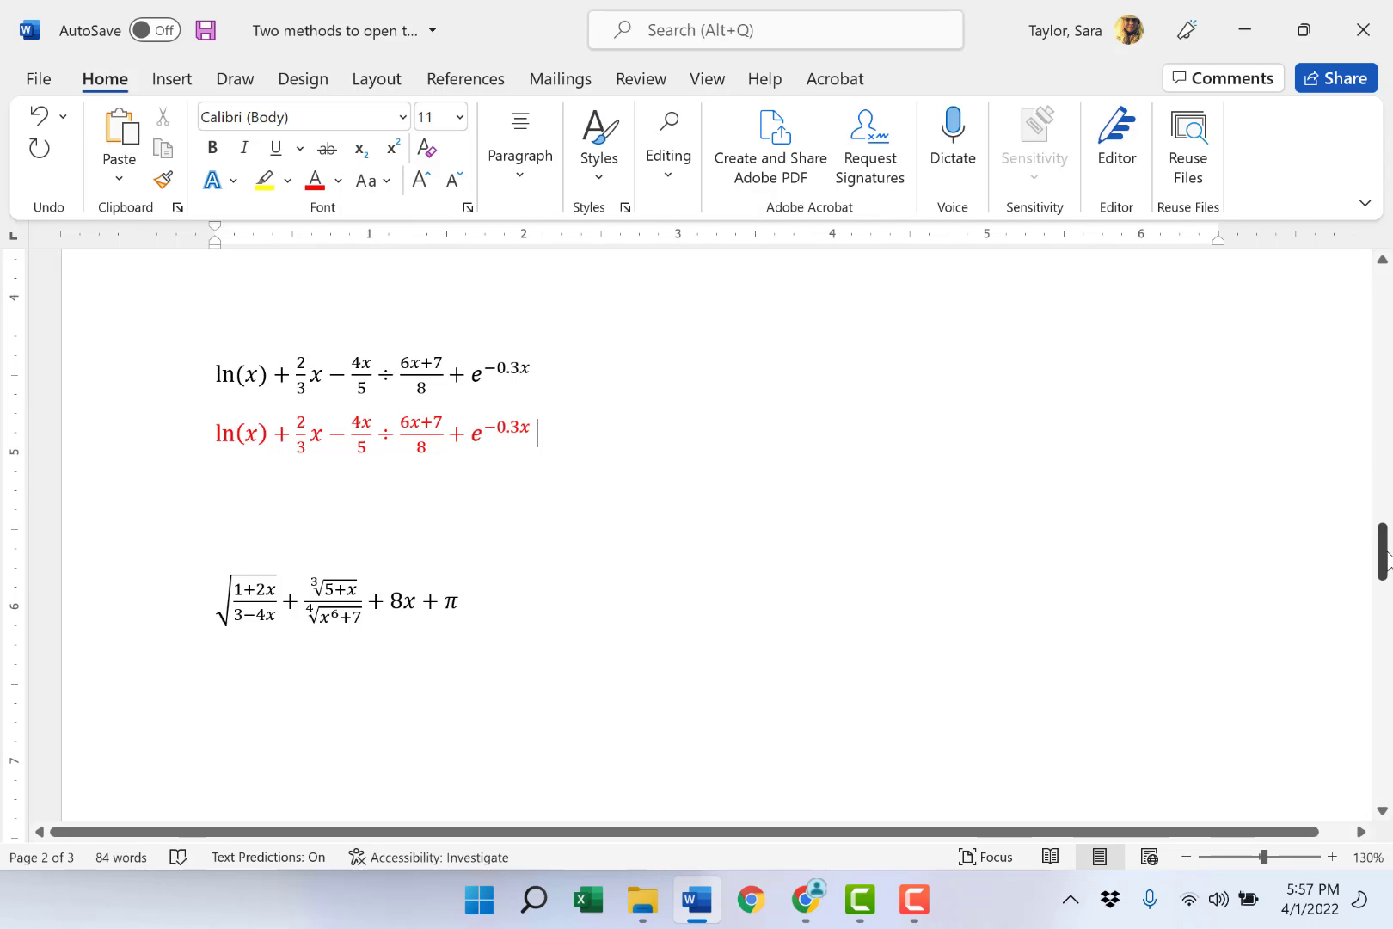
# - Insert a new equation below the second sample equation, starting with a square root containing the stacked fraction 1/3
pyautogui.moveTo(1383, 555); pyautogui.dragTo(1382, 568)
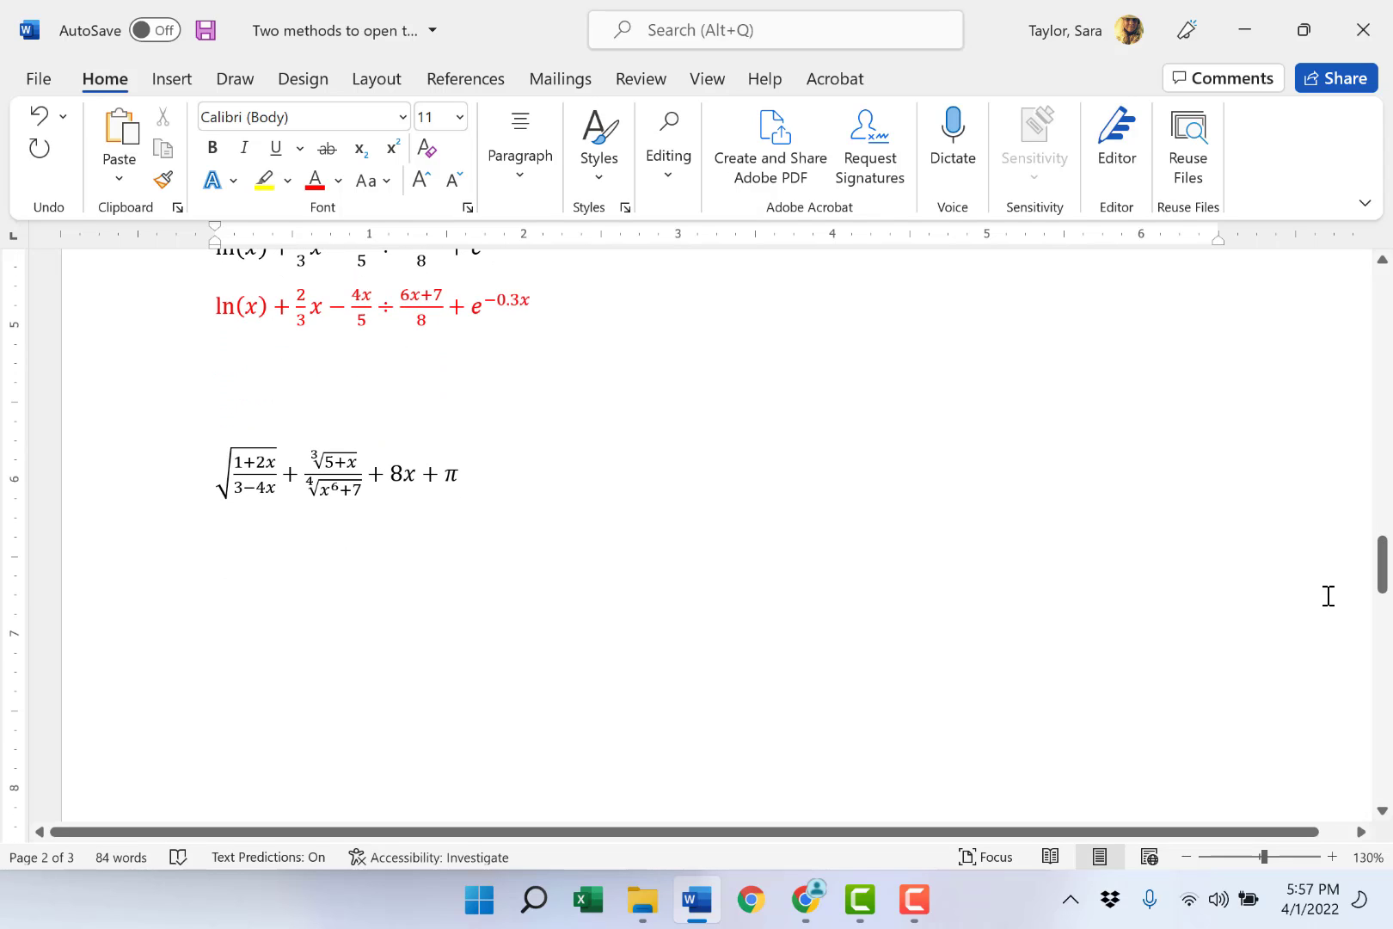
pyautogui.click(232, 554)
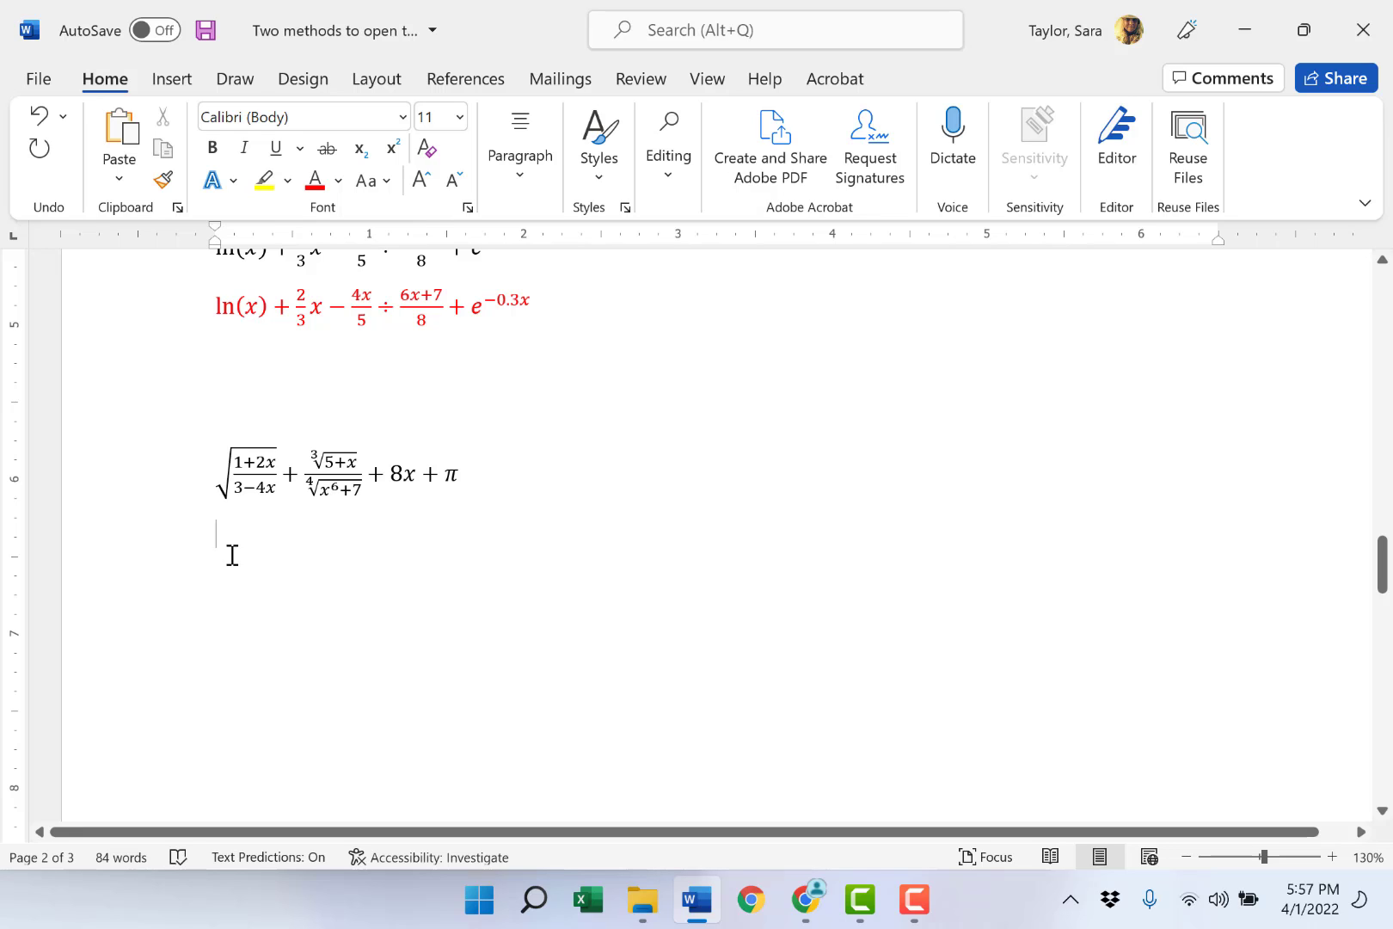
pyautogui.hotkey('alt', '=')
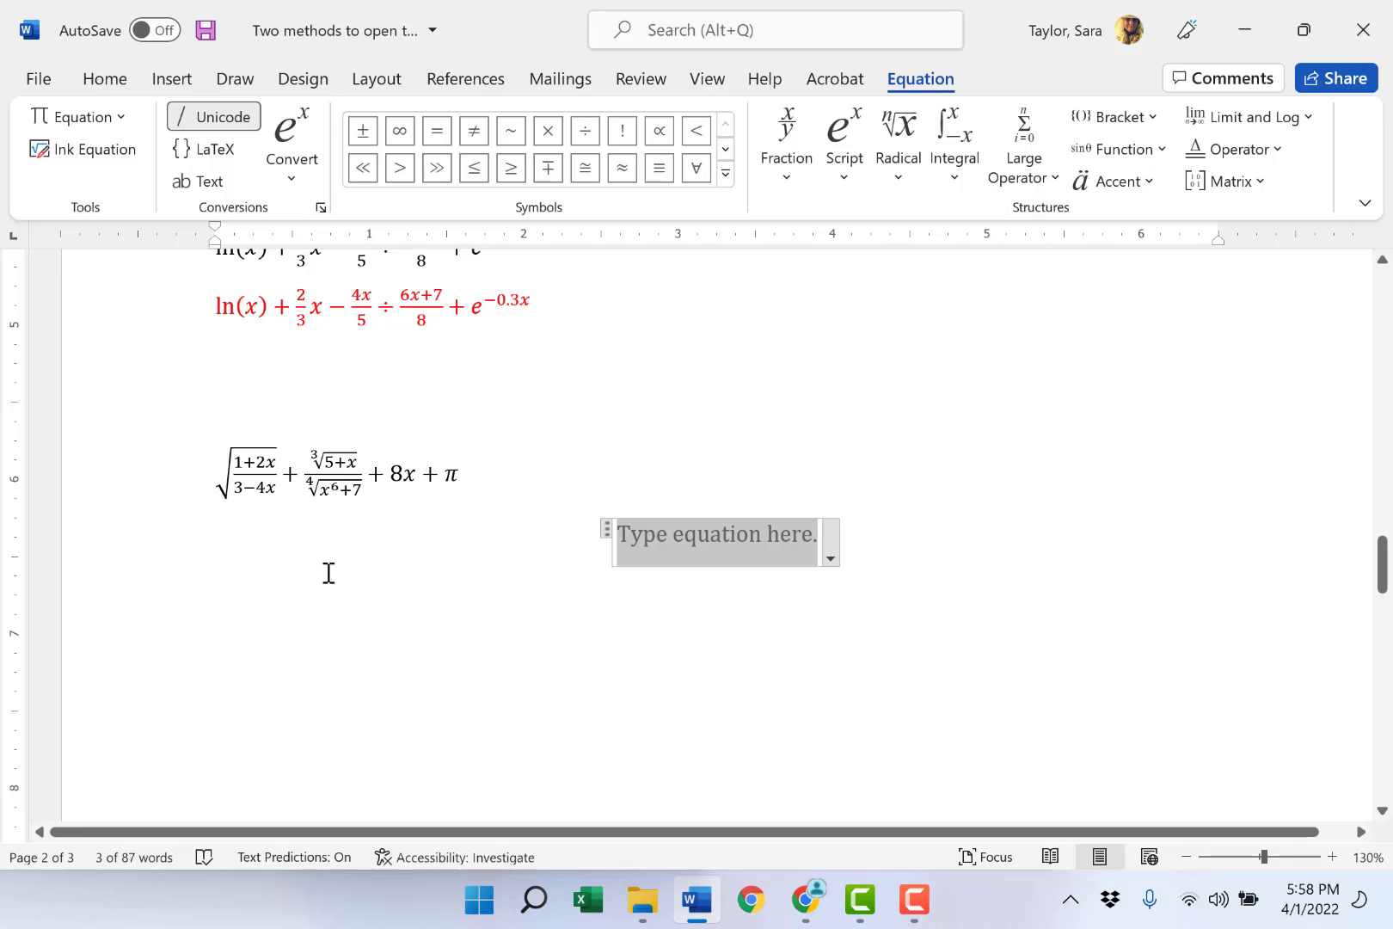
pyautogui.click(901, 188)
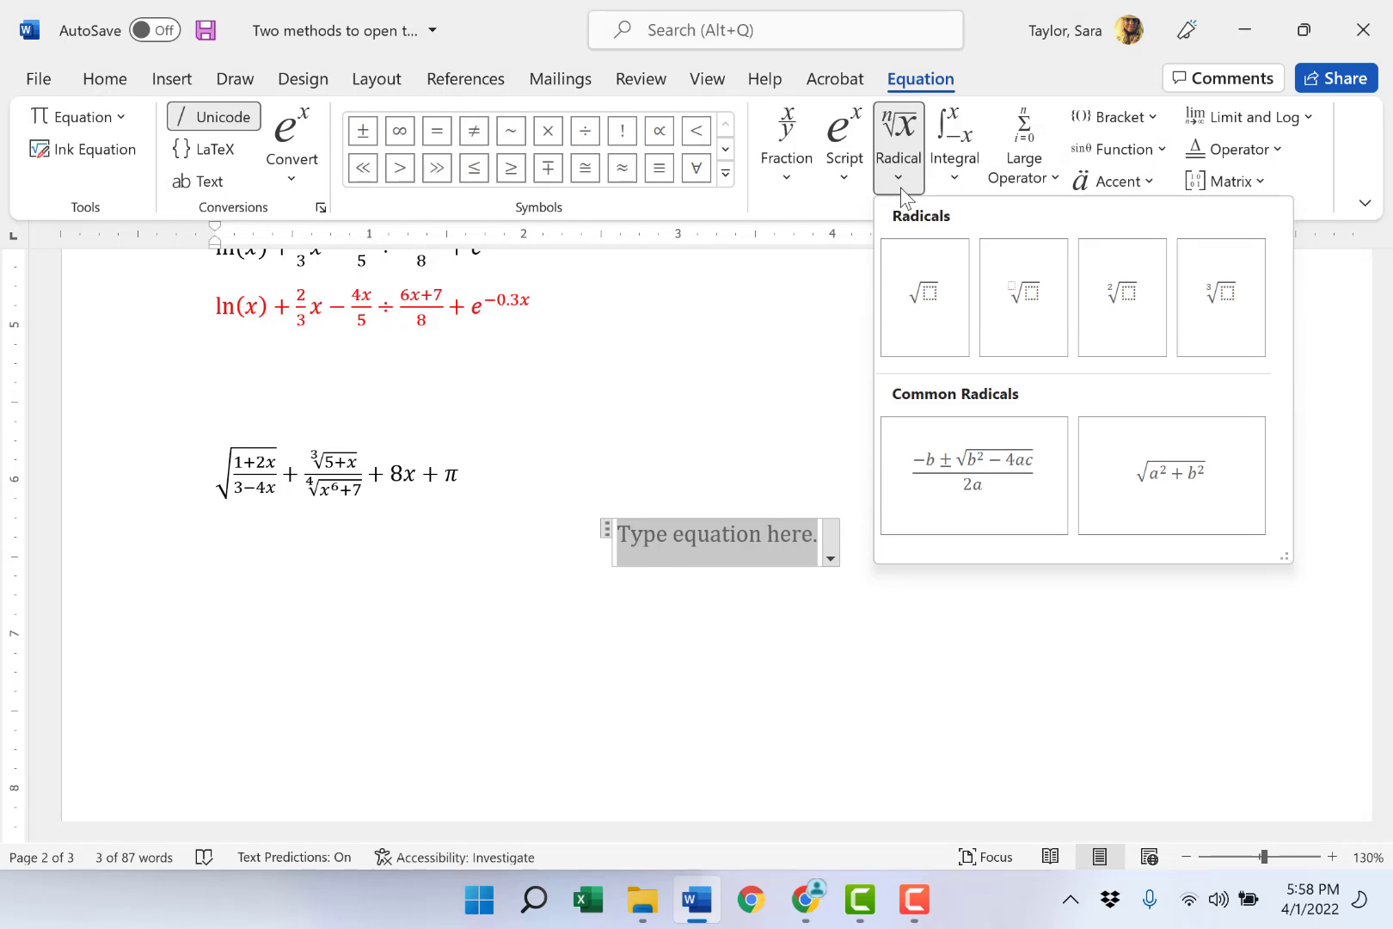
pyautogui.click(955, 301)
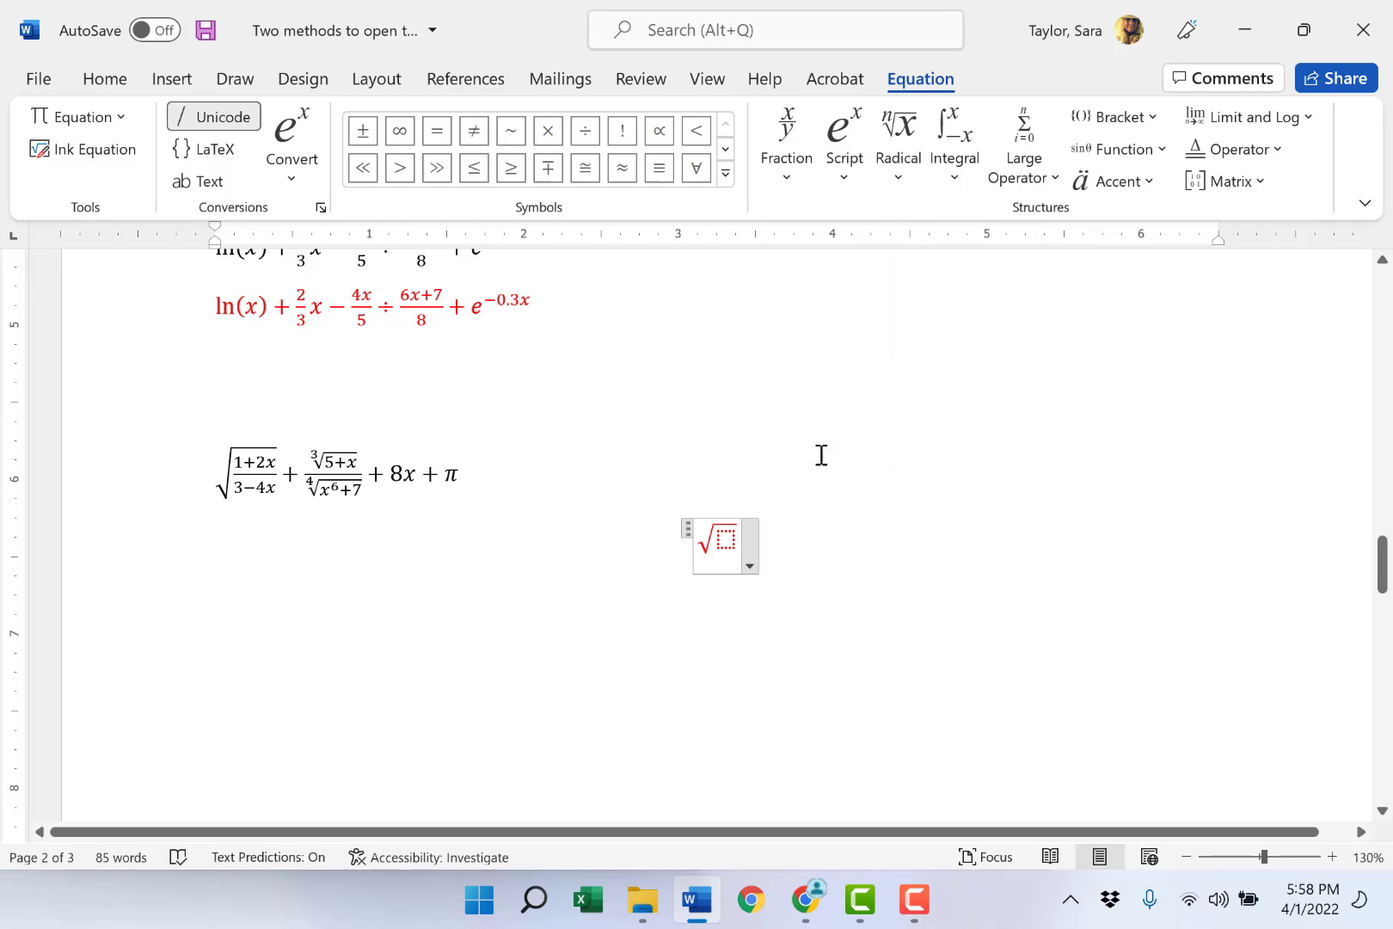
pyautogui.click(723, 540)
pyautogui.write('1/3')
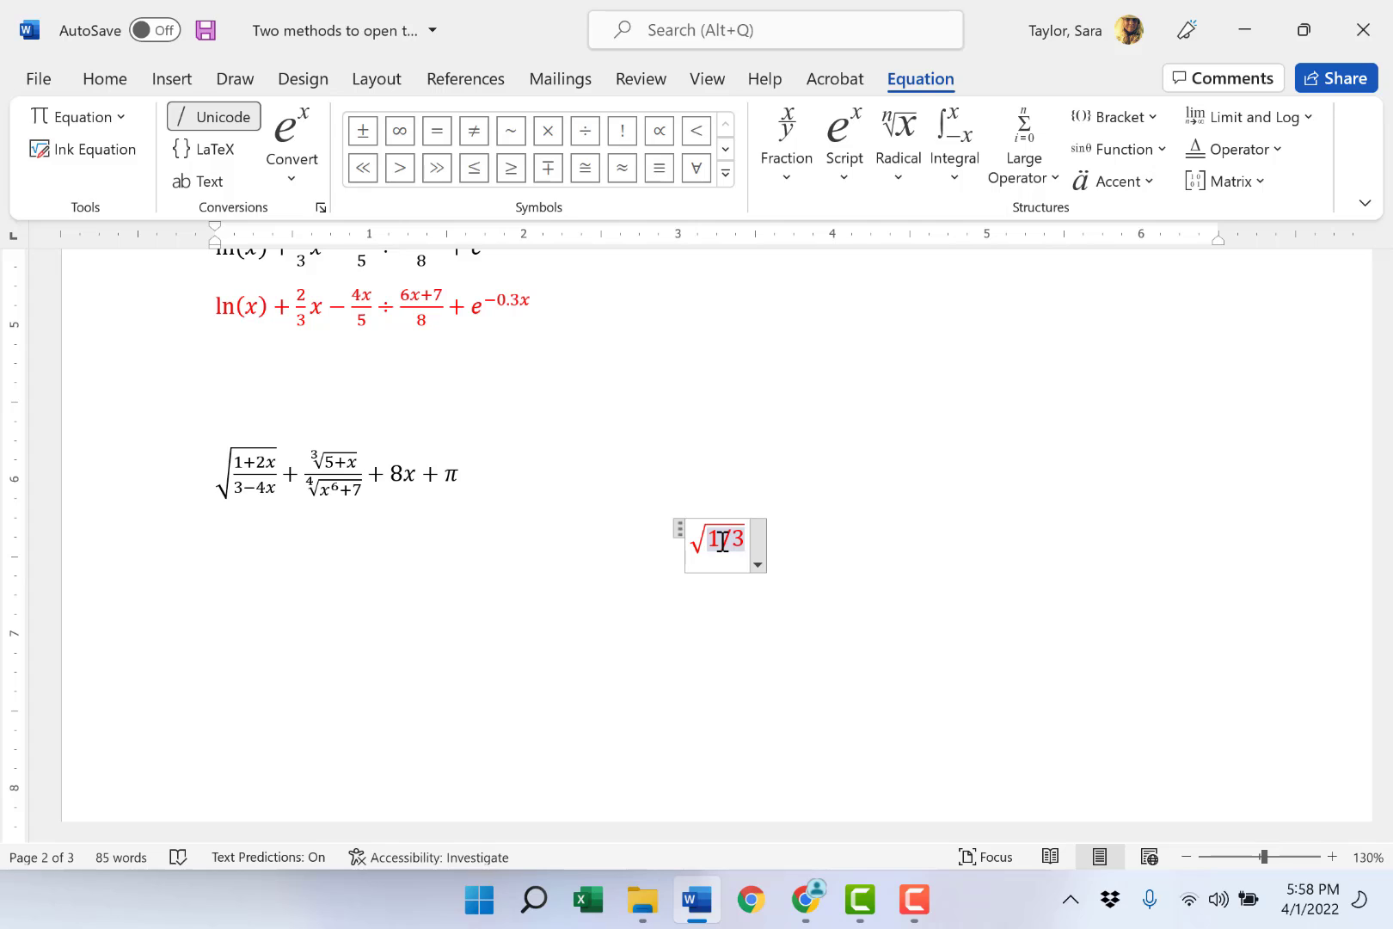
pyautogui.press('space')
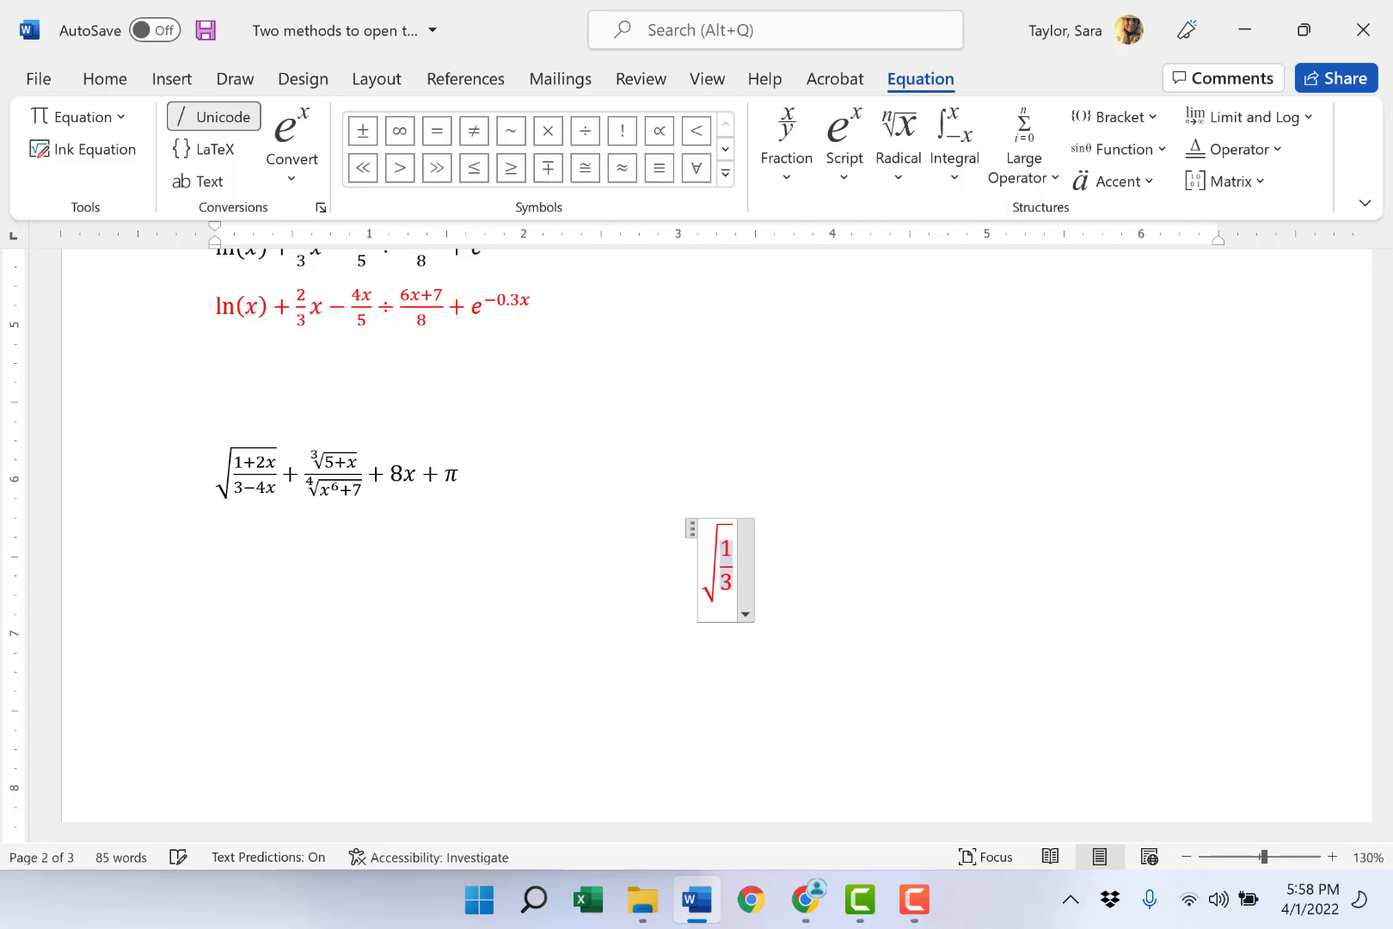
# - Extend the fraction under the square root to numerator 1 + 2x and denominator 3 − 4x
pyautogui.click(730, 550)
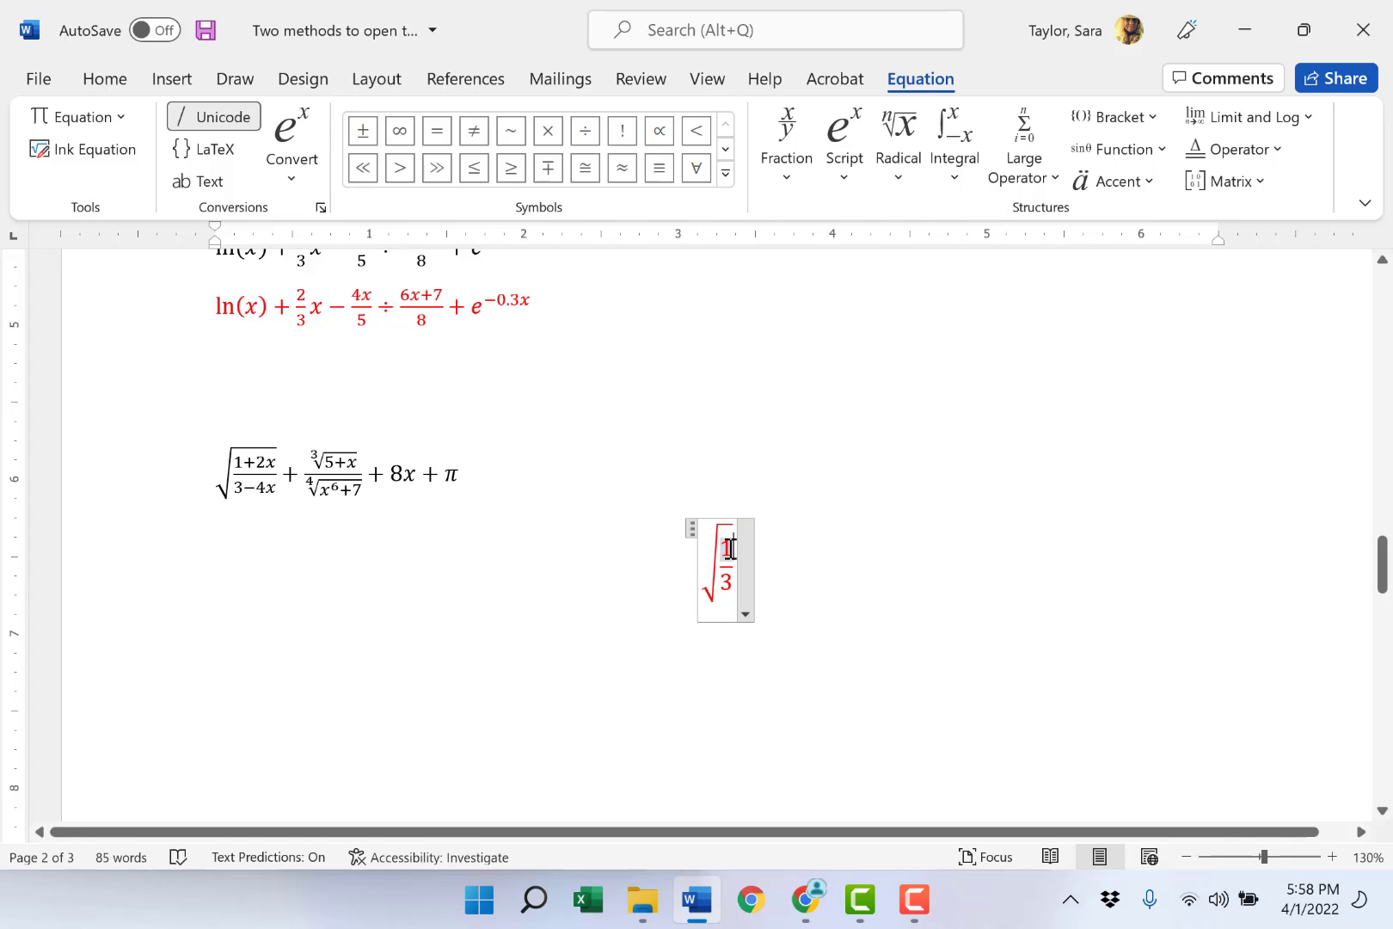
pyautogui.write('+ 2')
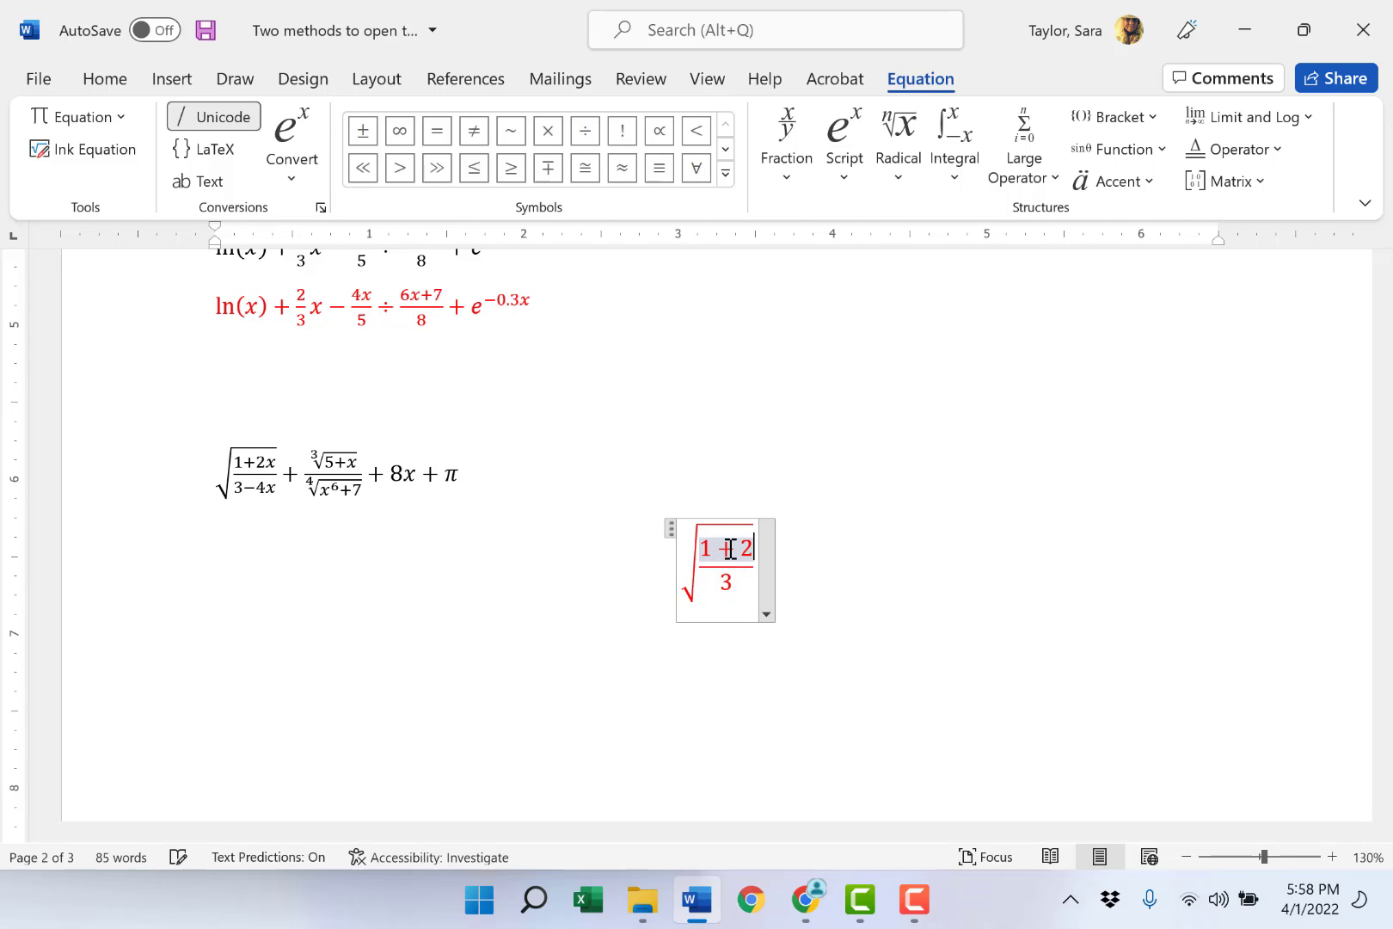
pyautogui.write('x')
pyautogui.click(731, 582)
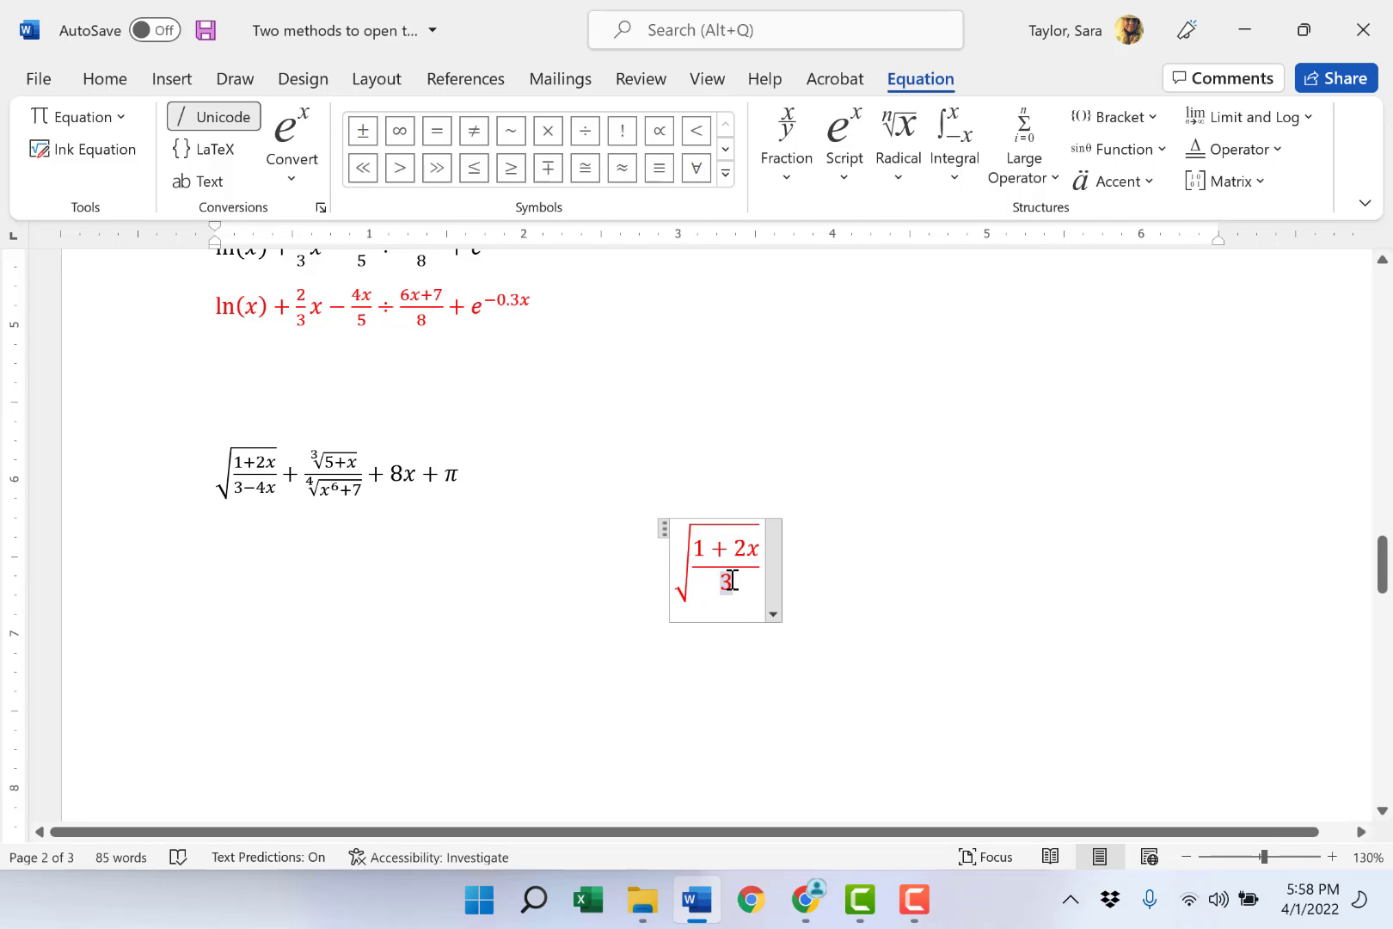
pyautogui.write('-4x')
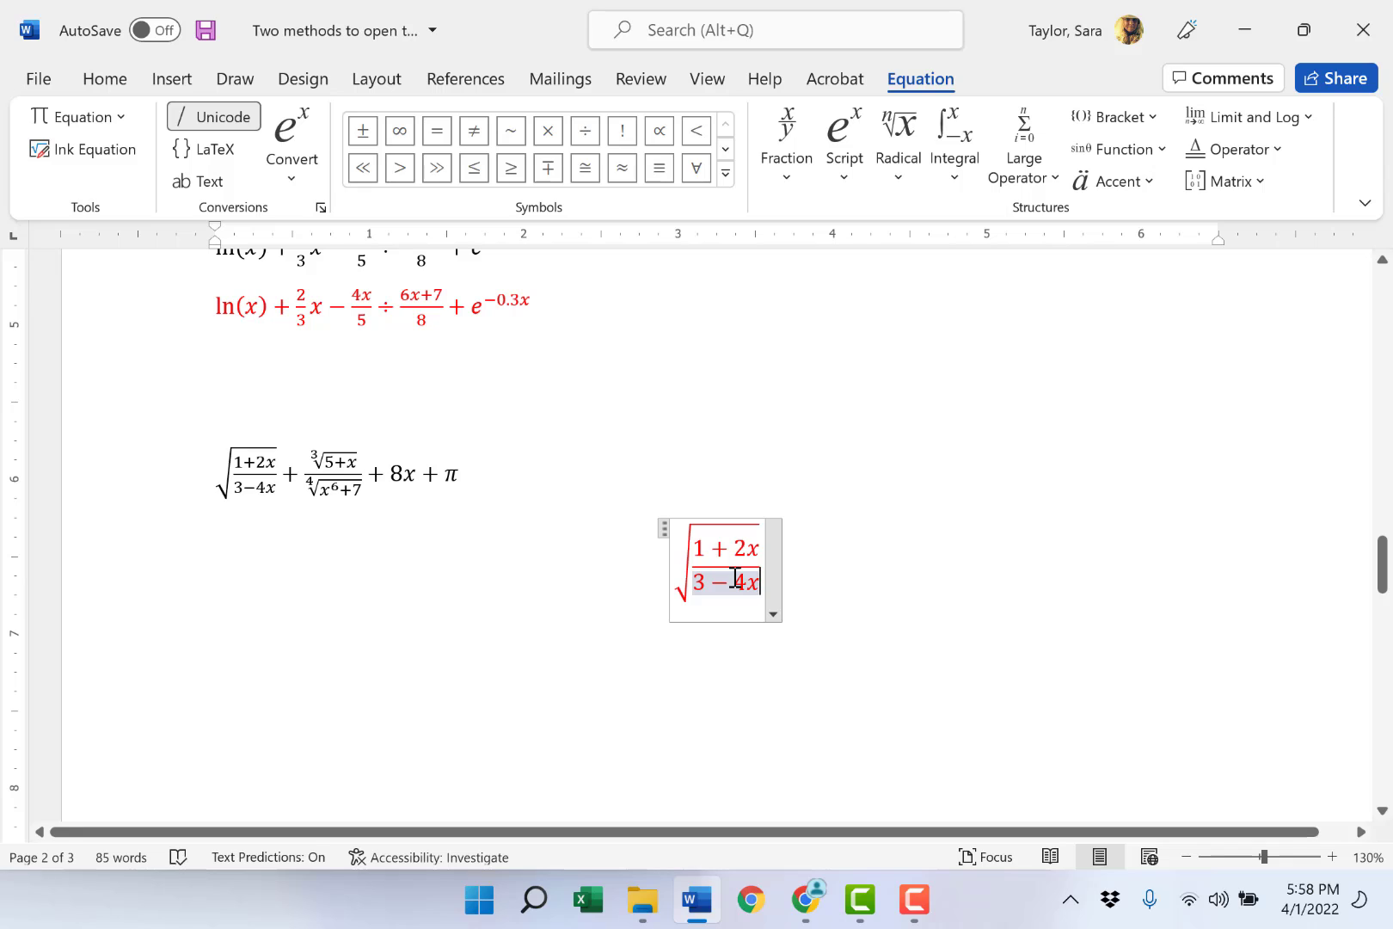
# - Add a plus sign after the square root, outside the radical
pyautogui.press('Right')
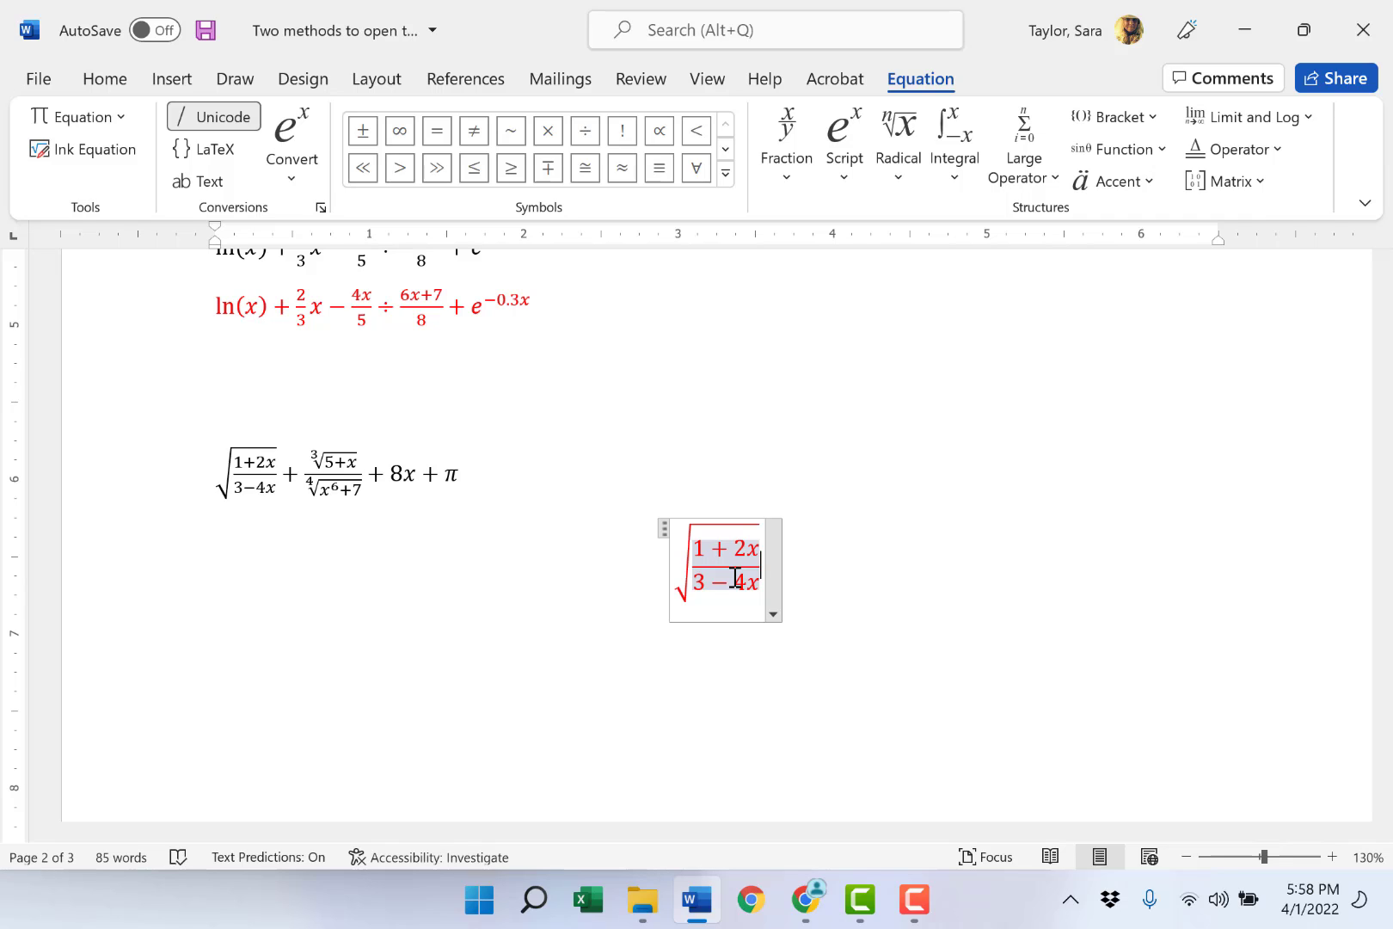
pyautogui.press('Right')
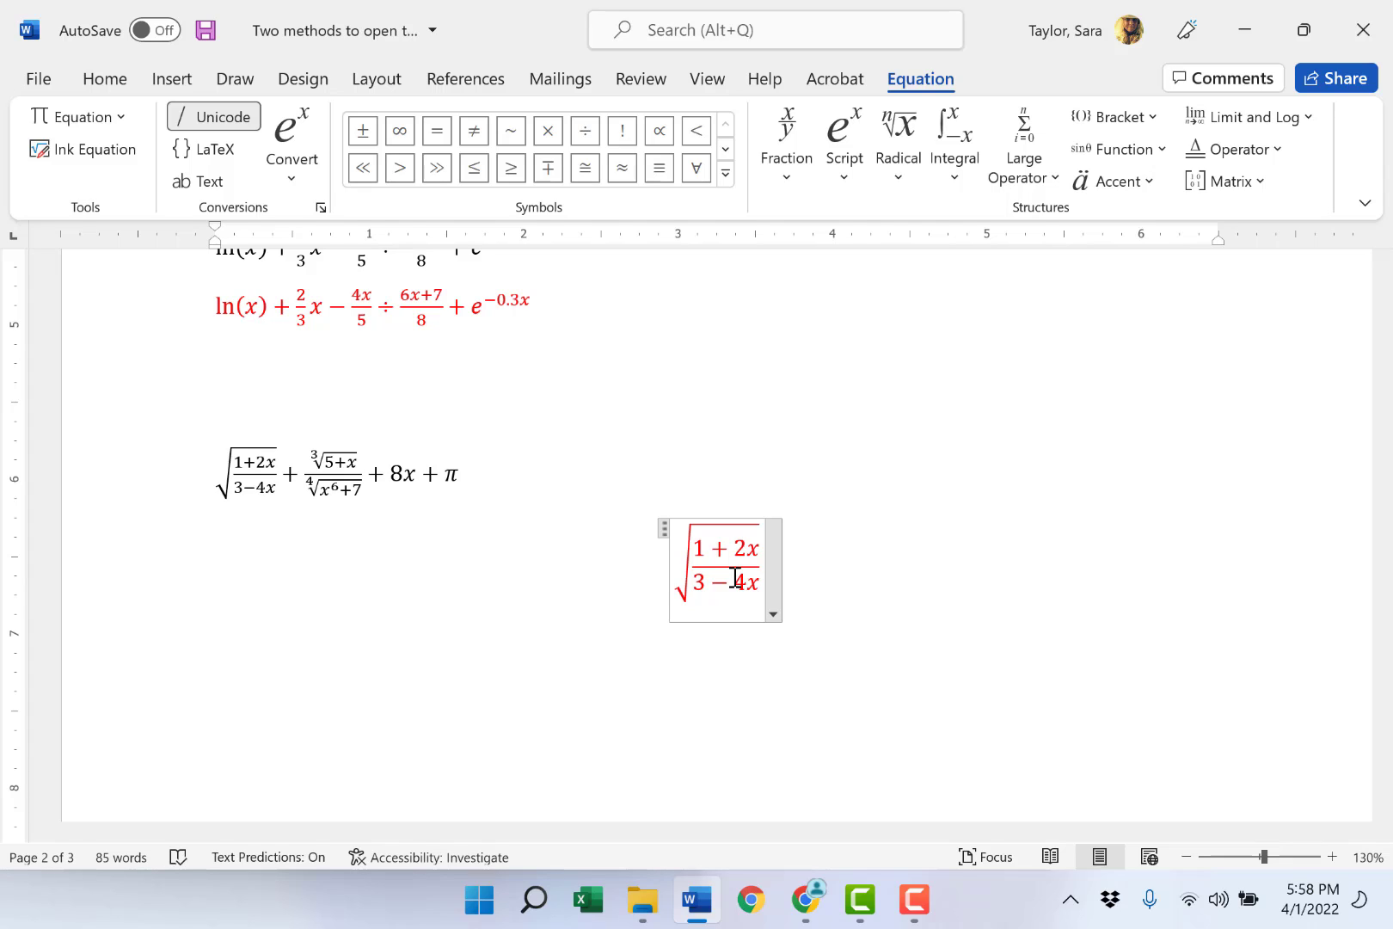
pyautogui.write('+')
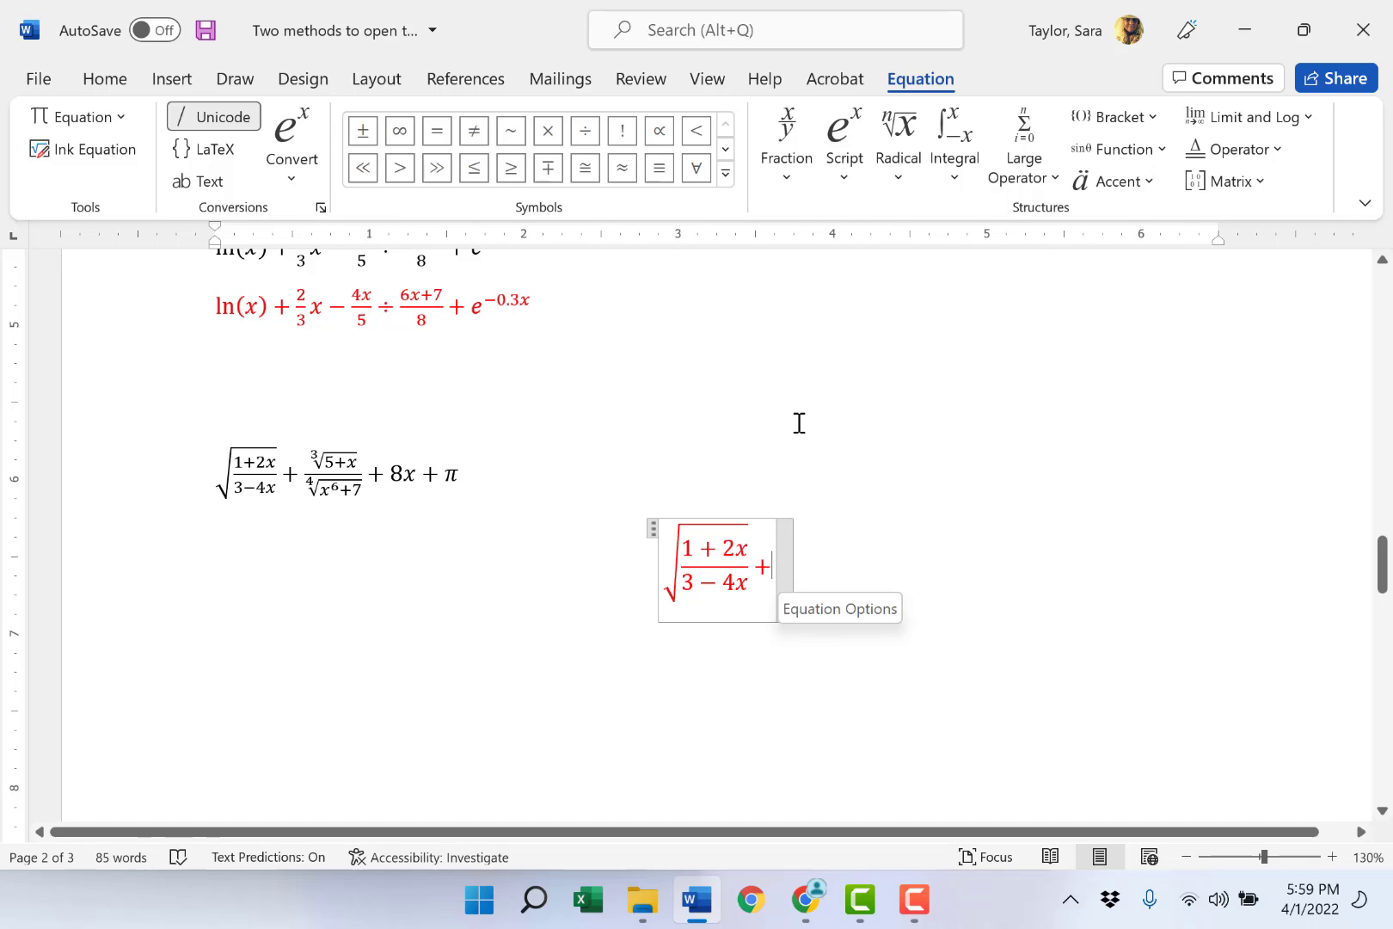
# - Insert a stacked fraction after the plus sign, with the cube root of 5 + x as its numerator
pyautogui.click(801, 164)
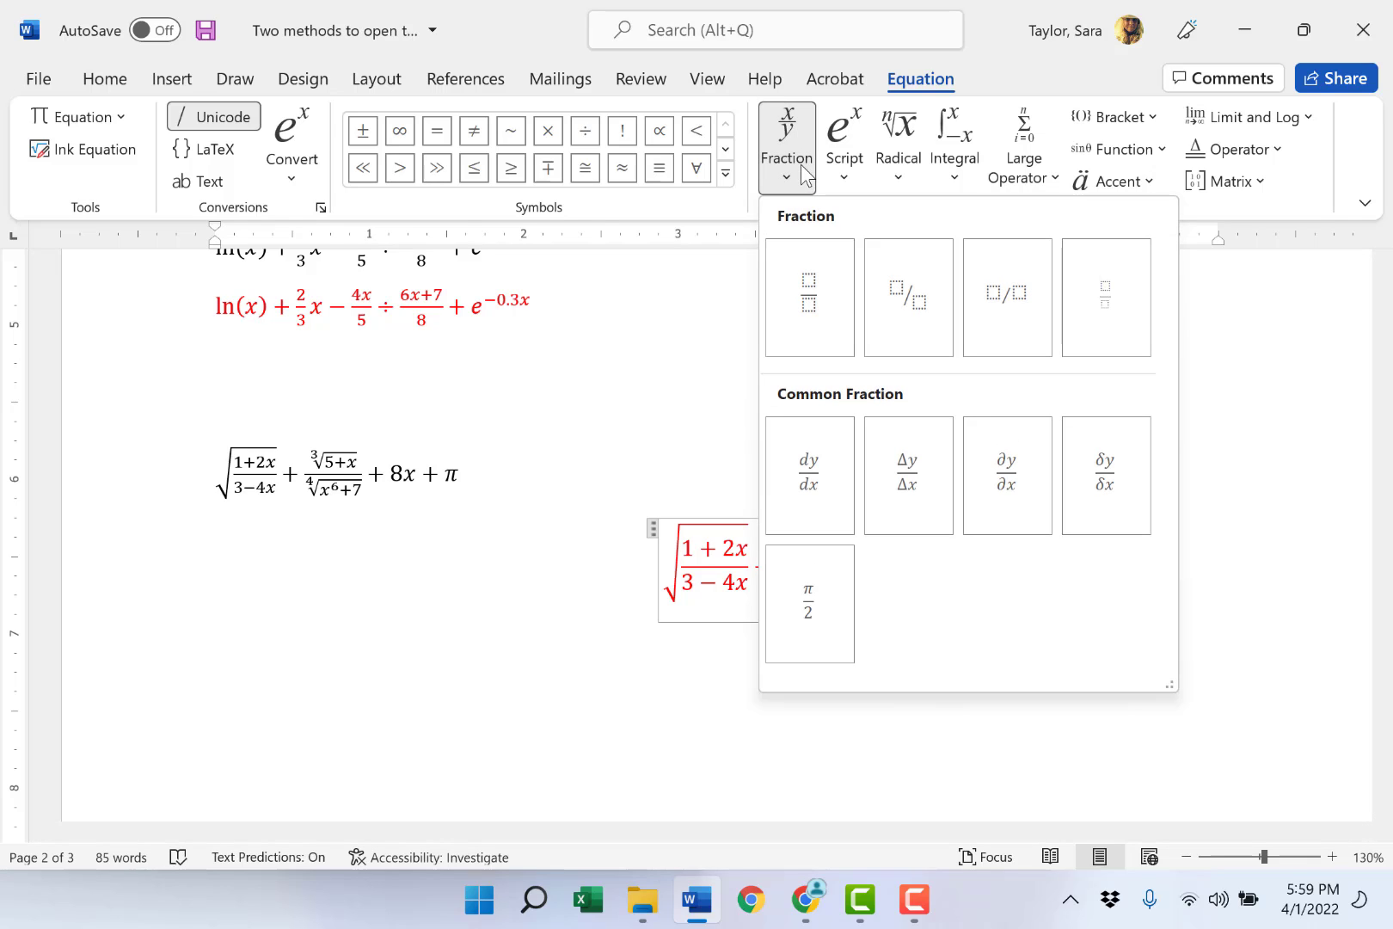
pyautogui.click(811, 276)
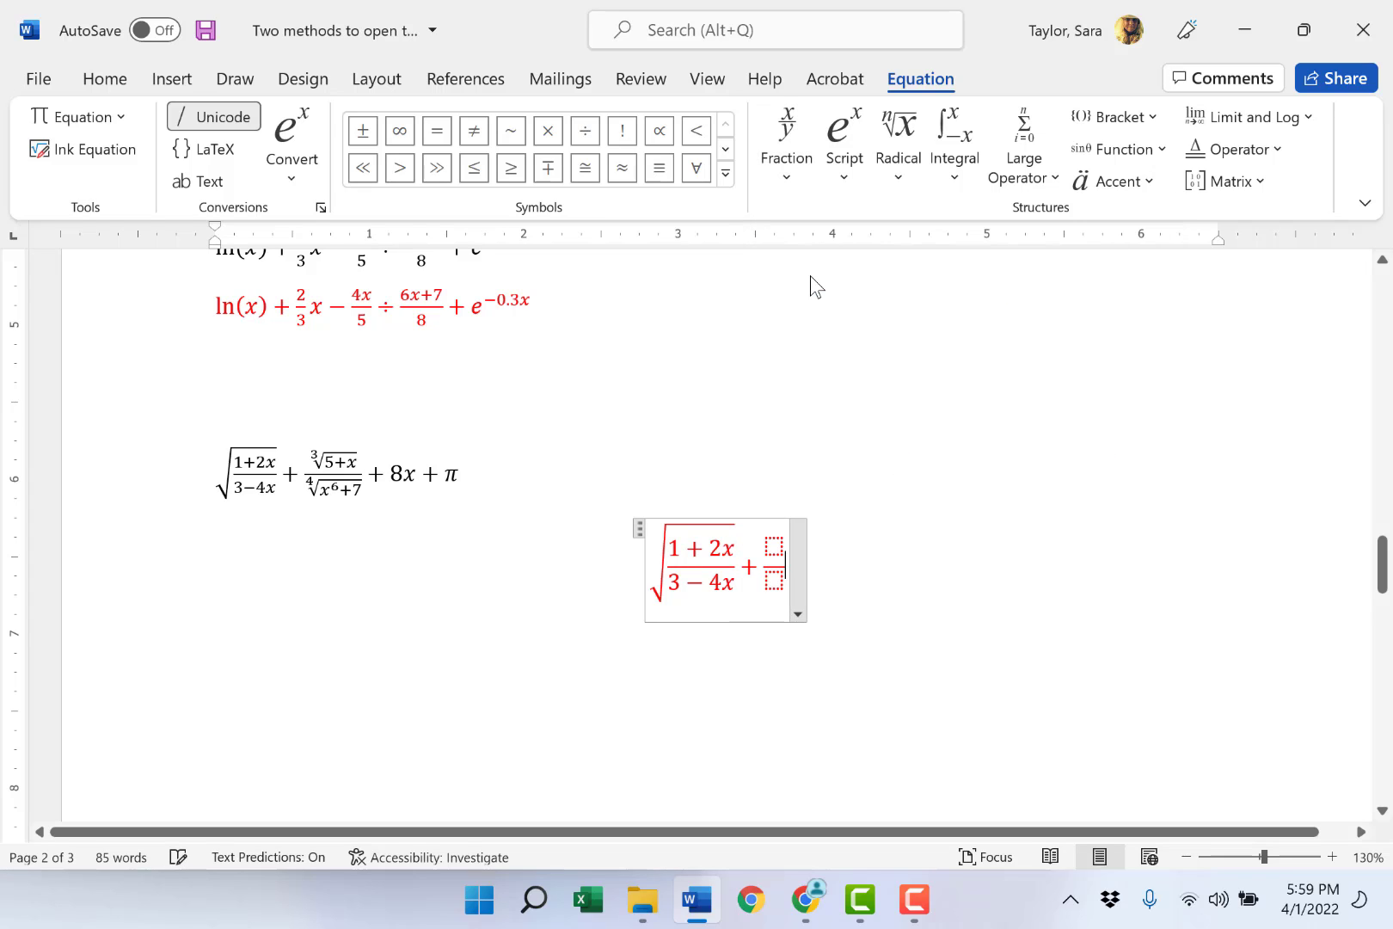
pyautogui.click(776, 545)
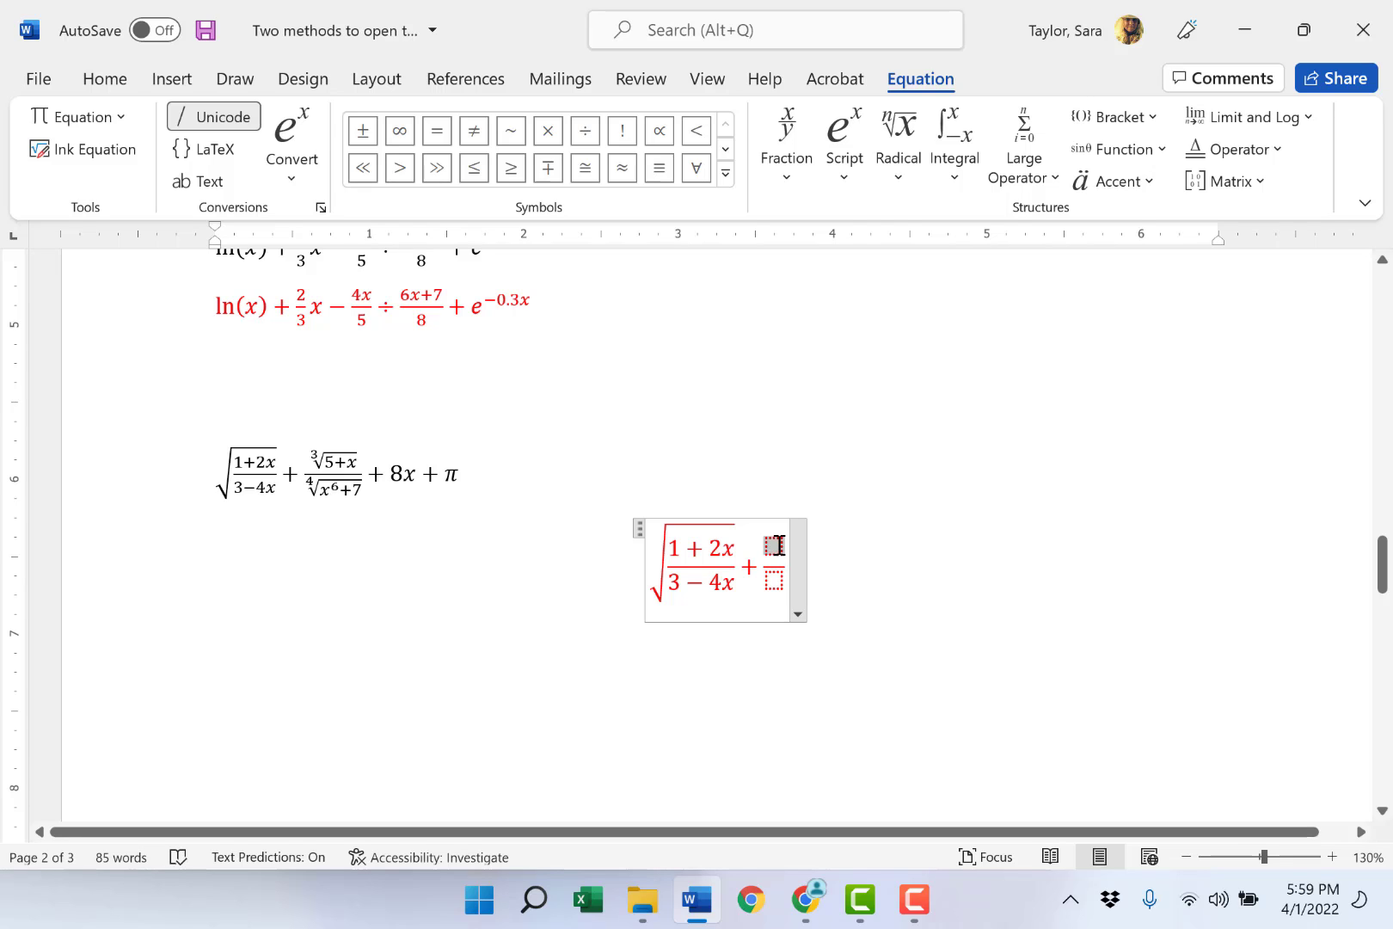
pyautogui.click(894, 182)
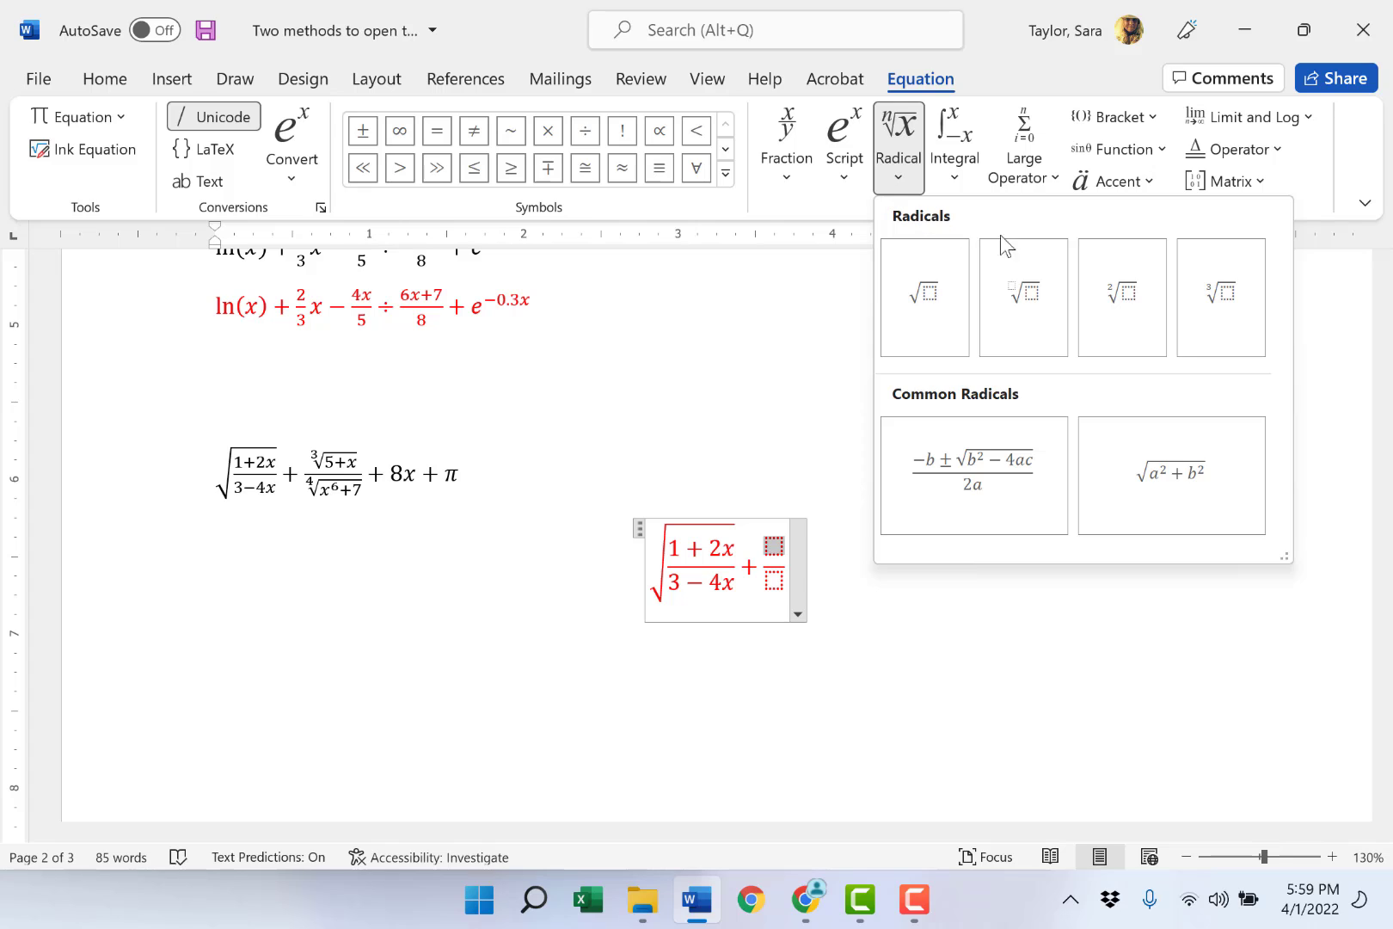
pyautogui.click(1217, 314)
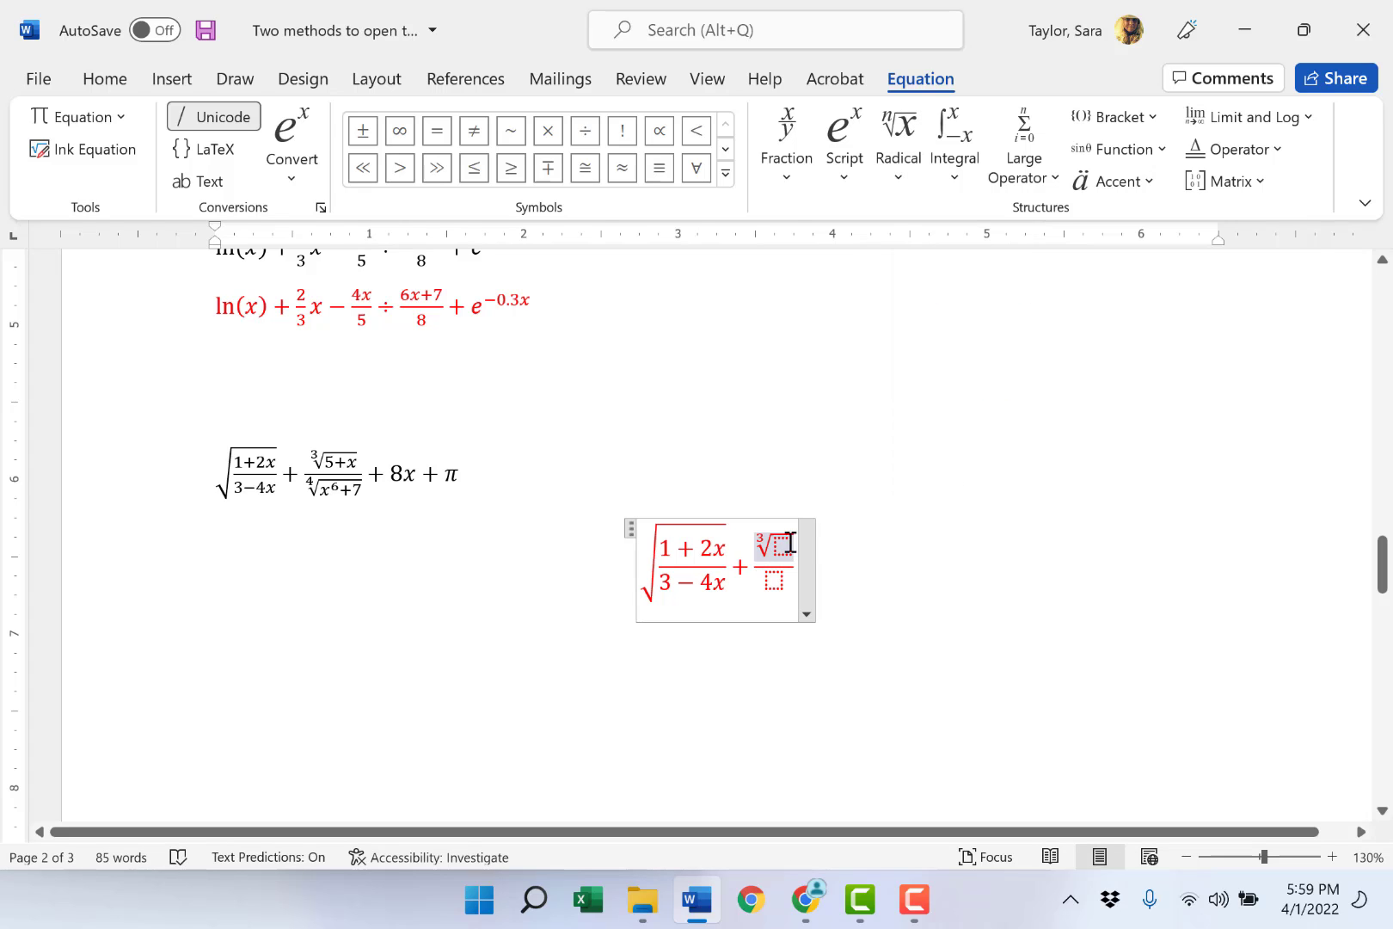
pyautogui.write('5 ')
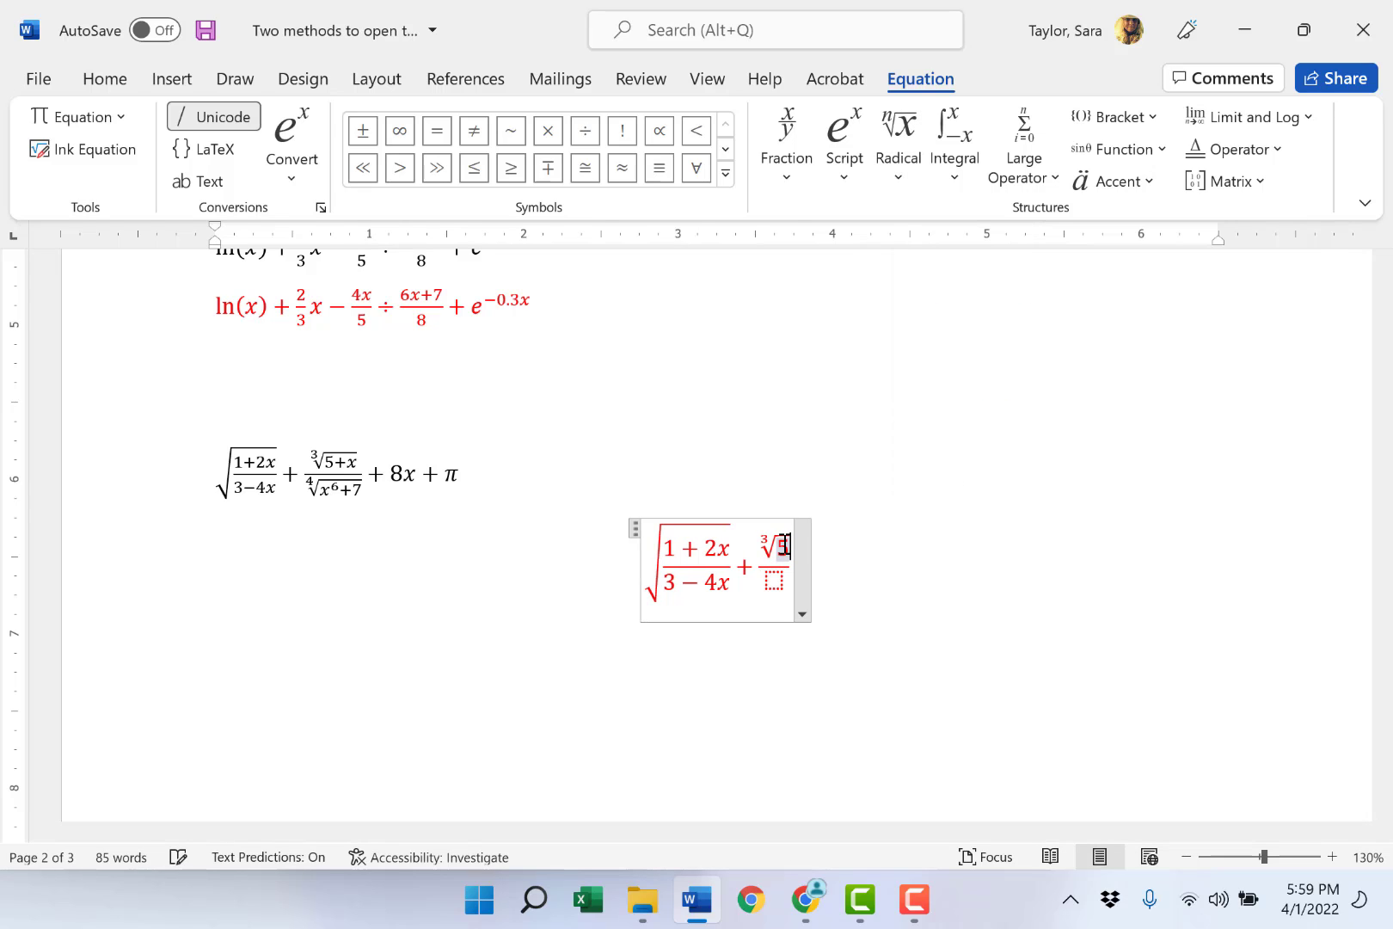
pyautogui.write('+ x')
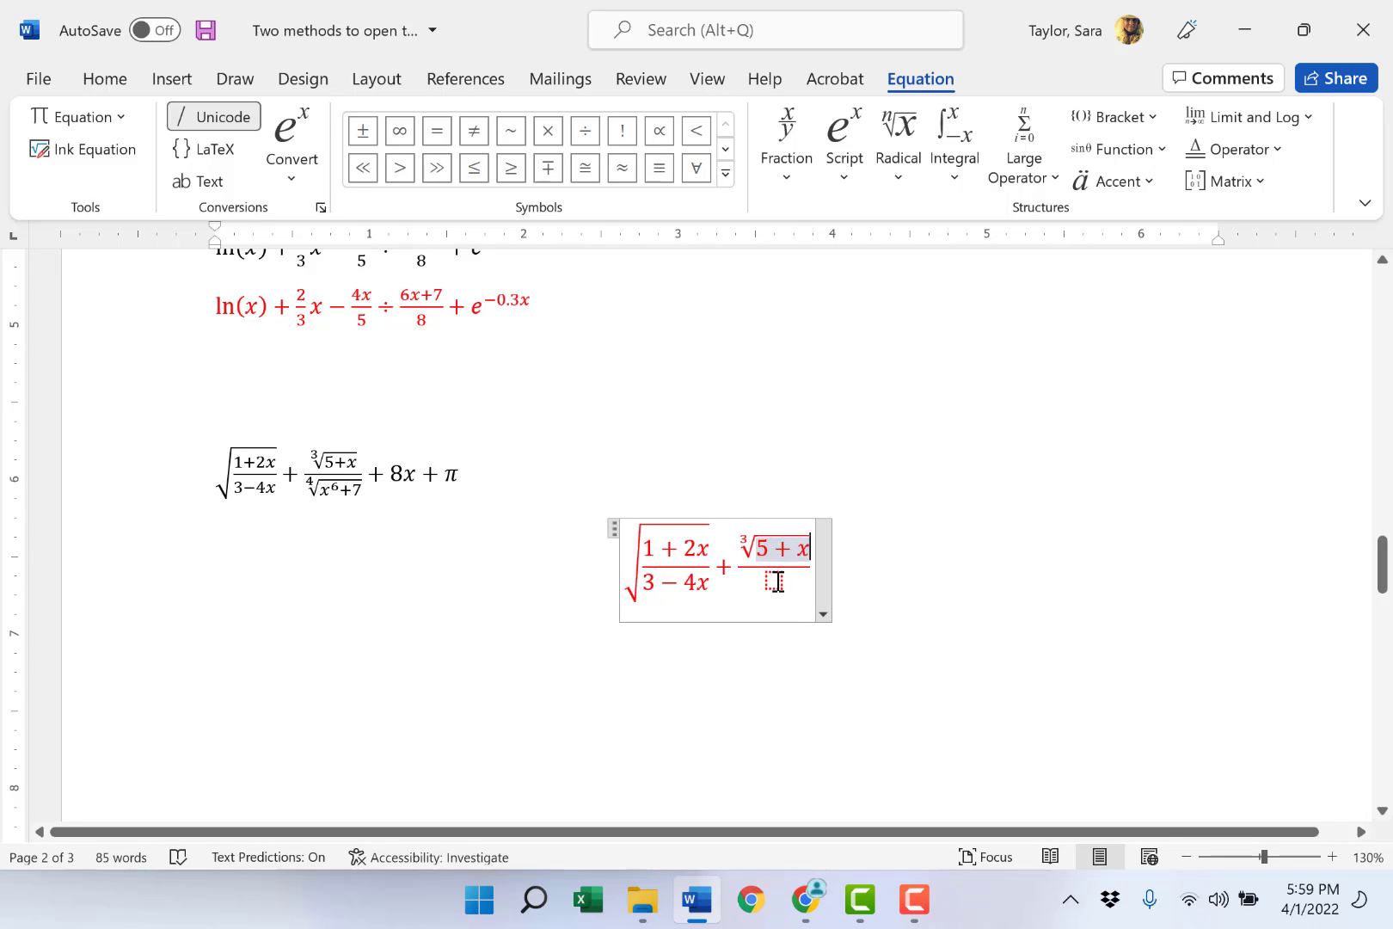
# - Fill the new fraction's denominator with a radical of degree 4 containing x^6 + 7
pyautogui.click(774, 581)
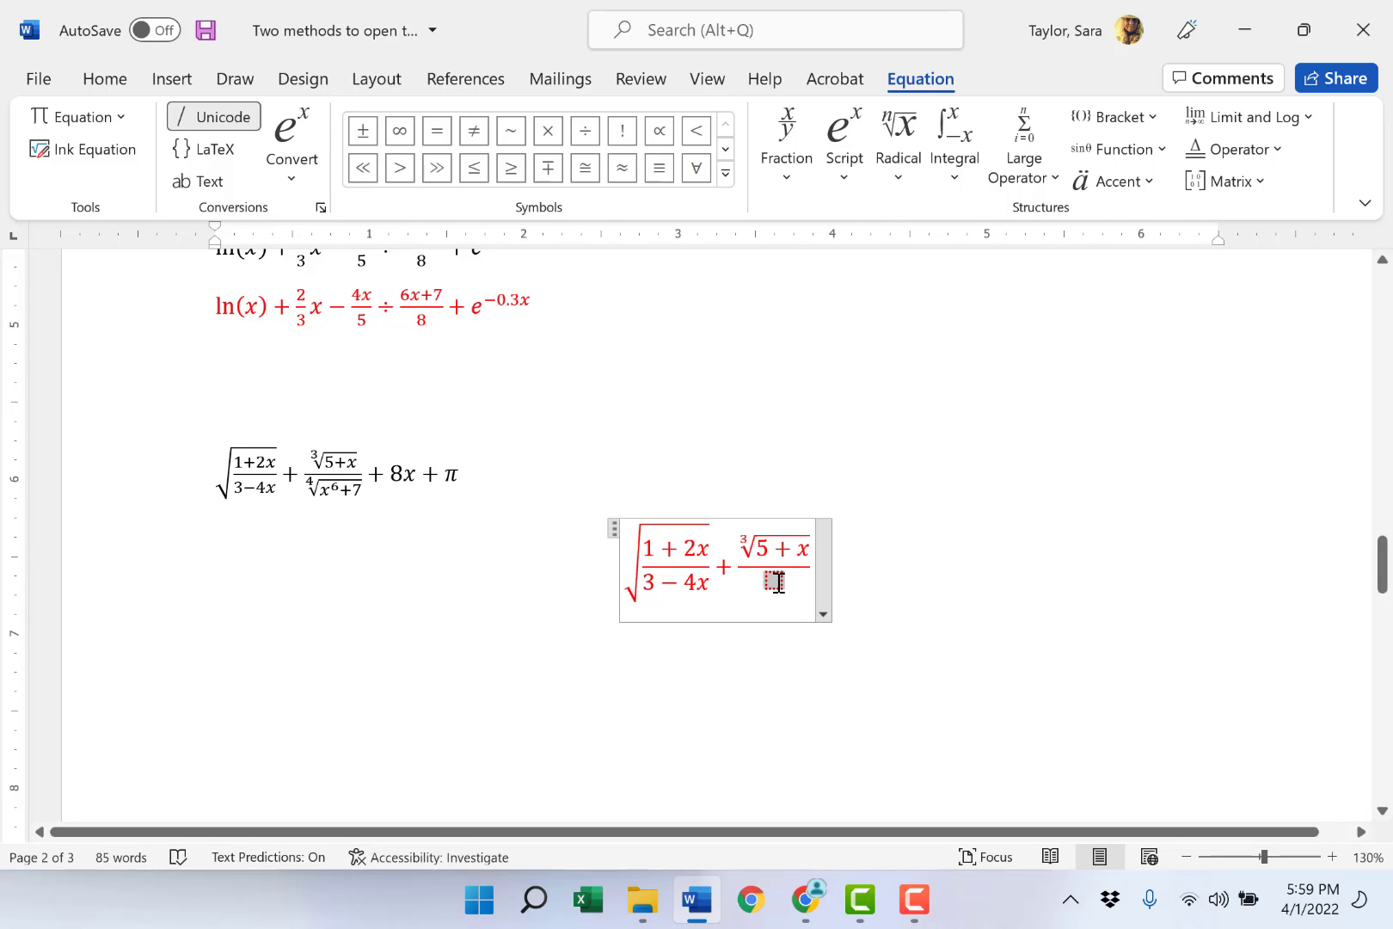
pyautogui.click(901, 180)
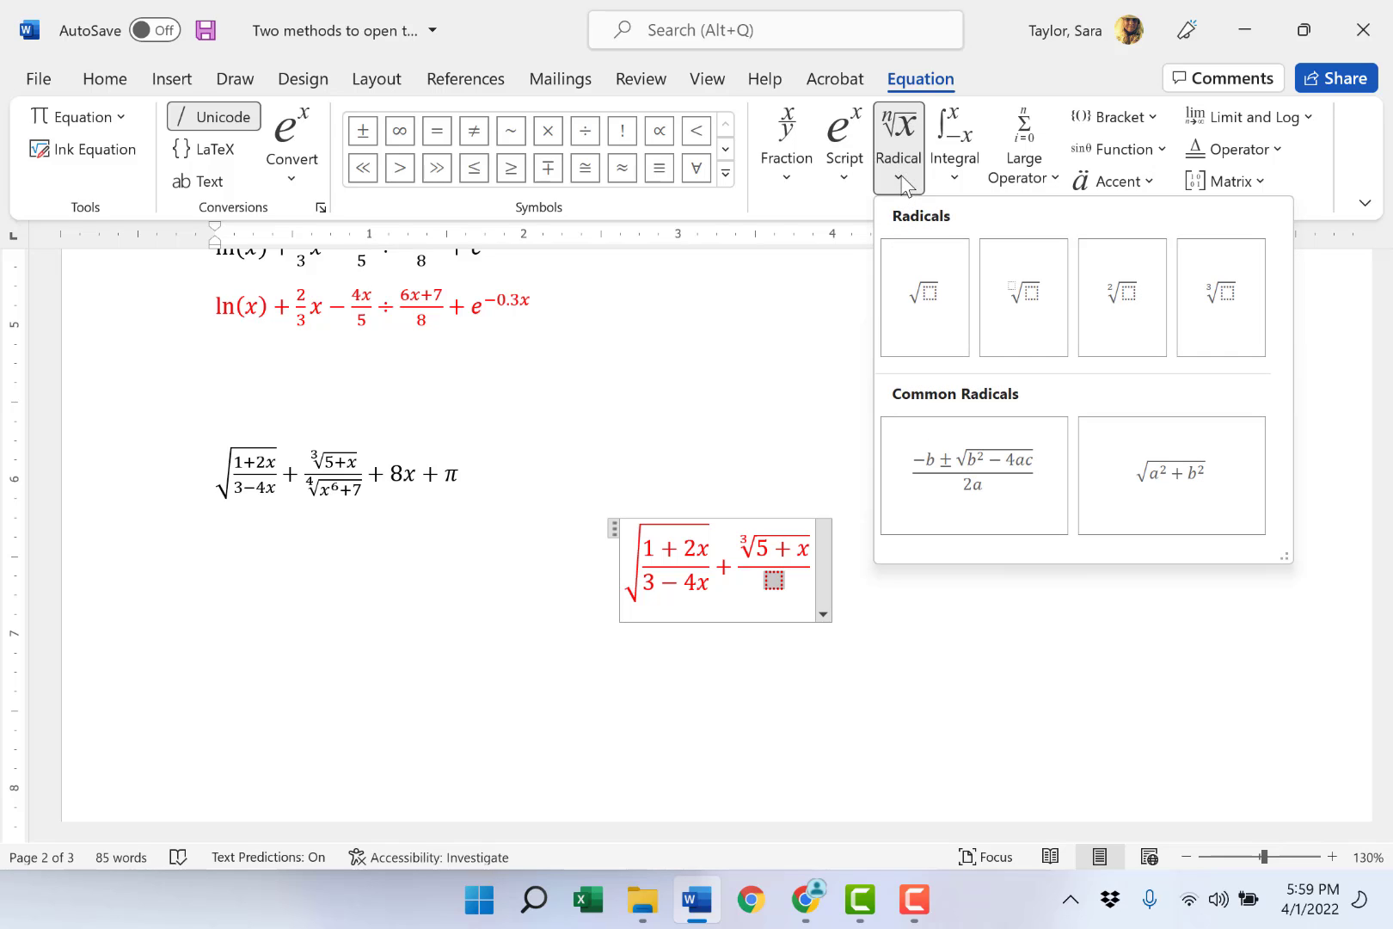
pyautogui.click(1032, 306)
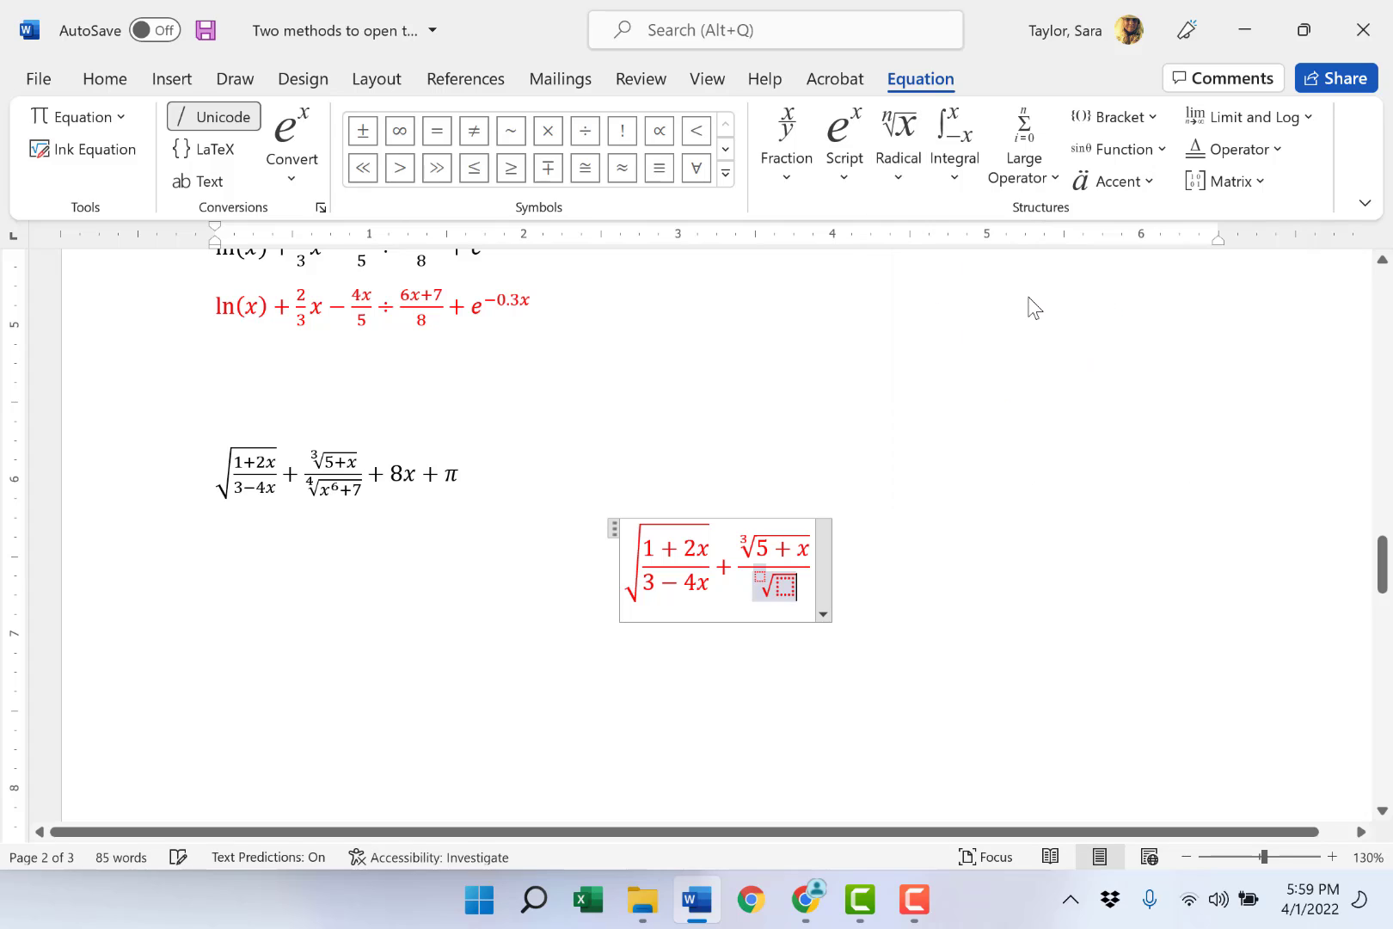
pyautogui.click(761, 576)
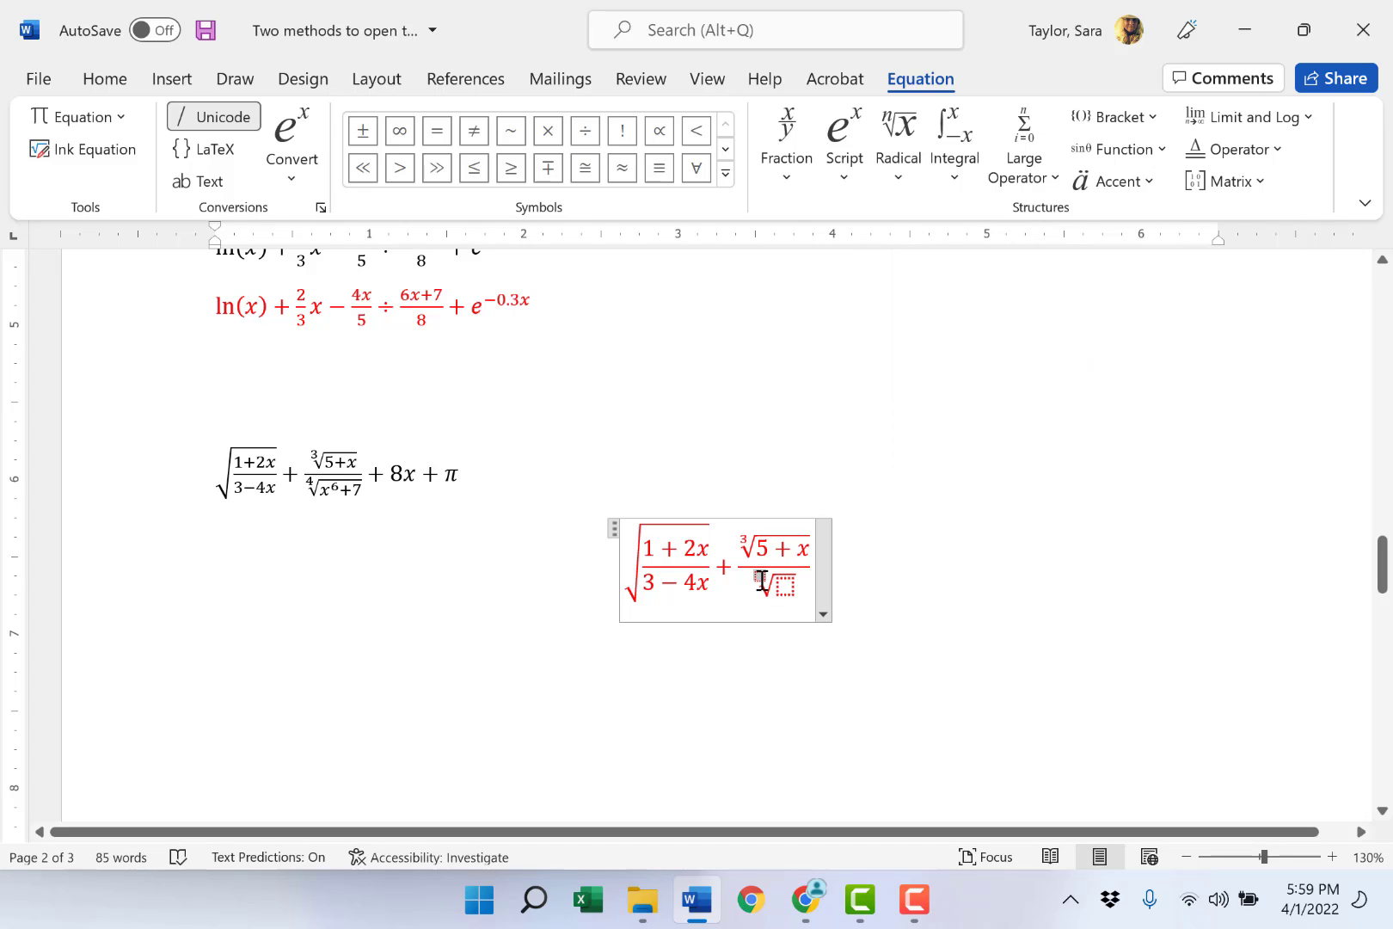
pyautogui.write('4')
pyautogui.click(781, 584)
pyautogui.write('x^')
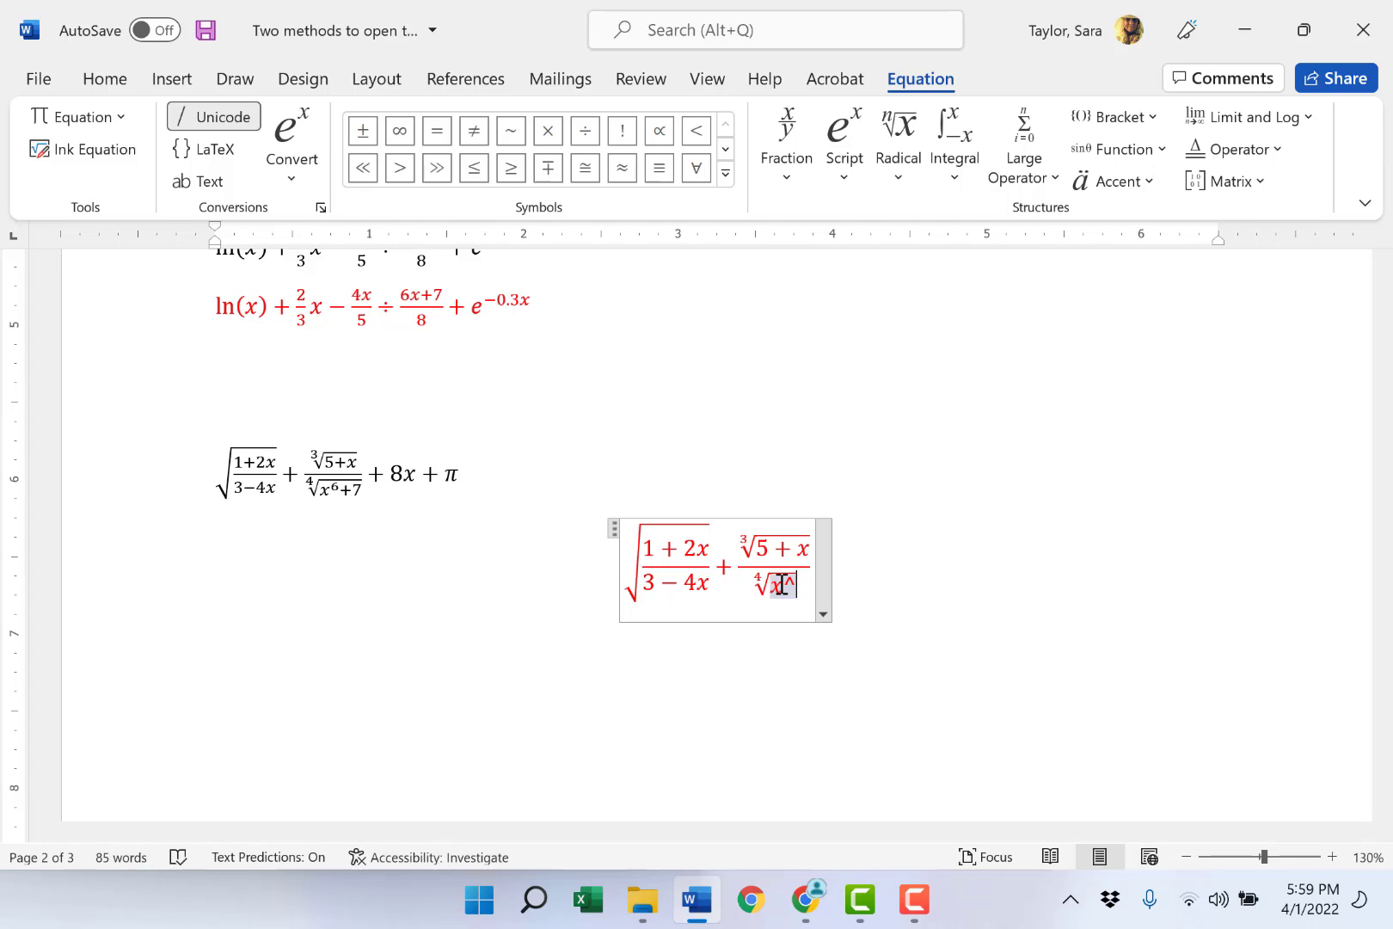
pyautogui.write('6')
pyautogui.press('space')
pyautogui.write('+7')
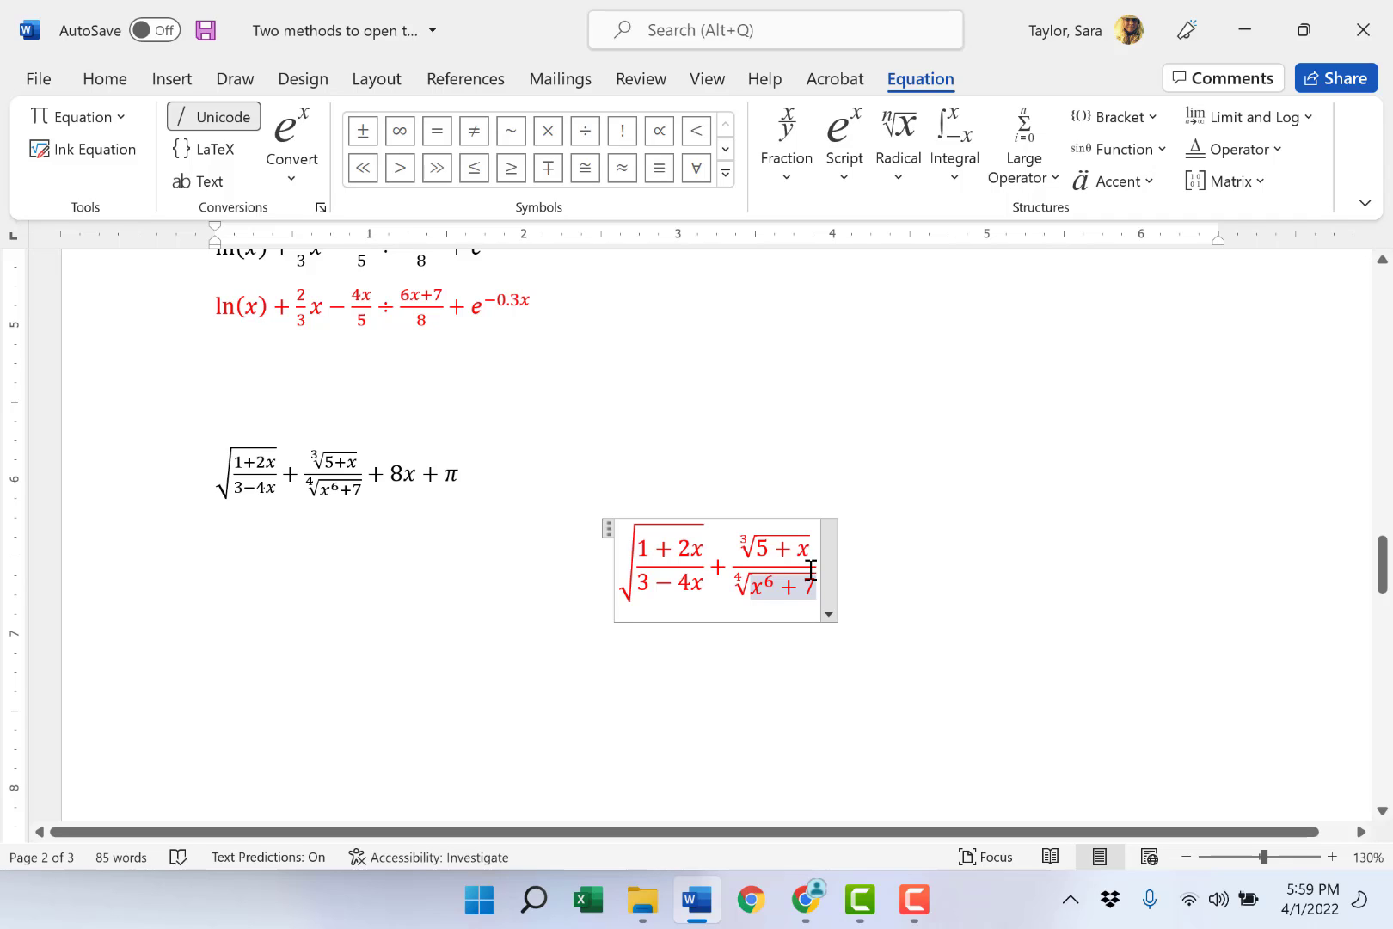
# - Continue the equation outside the fraction with + 8x +
pyautogui.press('Right')
pyautogui.press('Right')
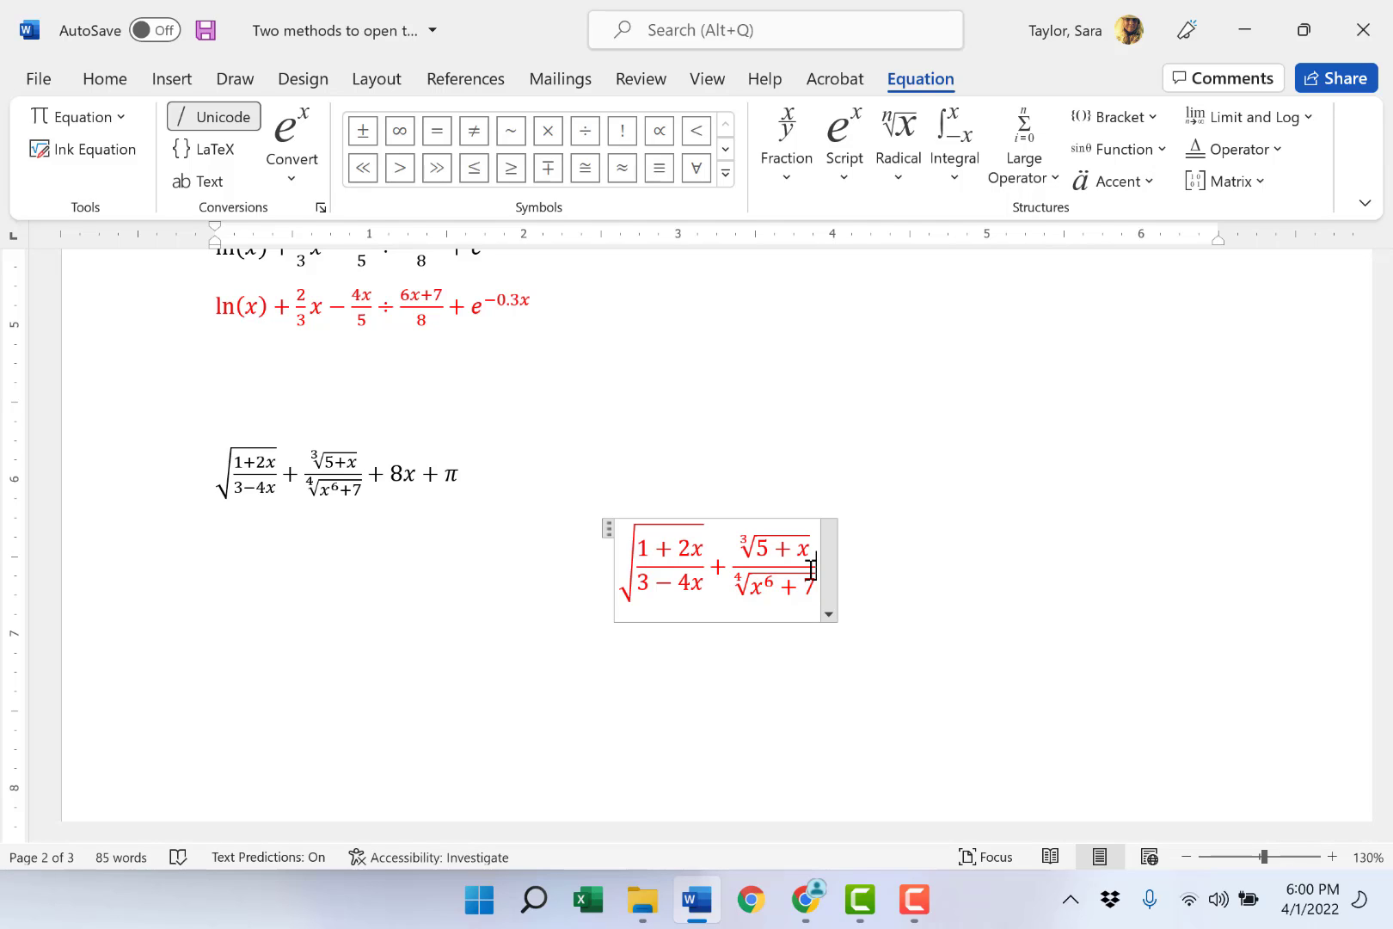
pyautogui.write('+ ')
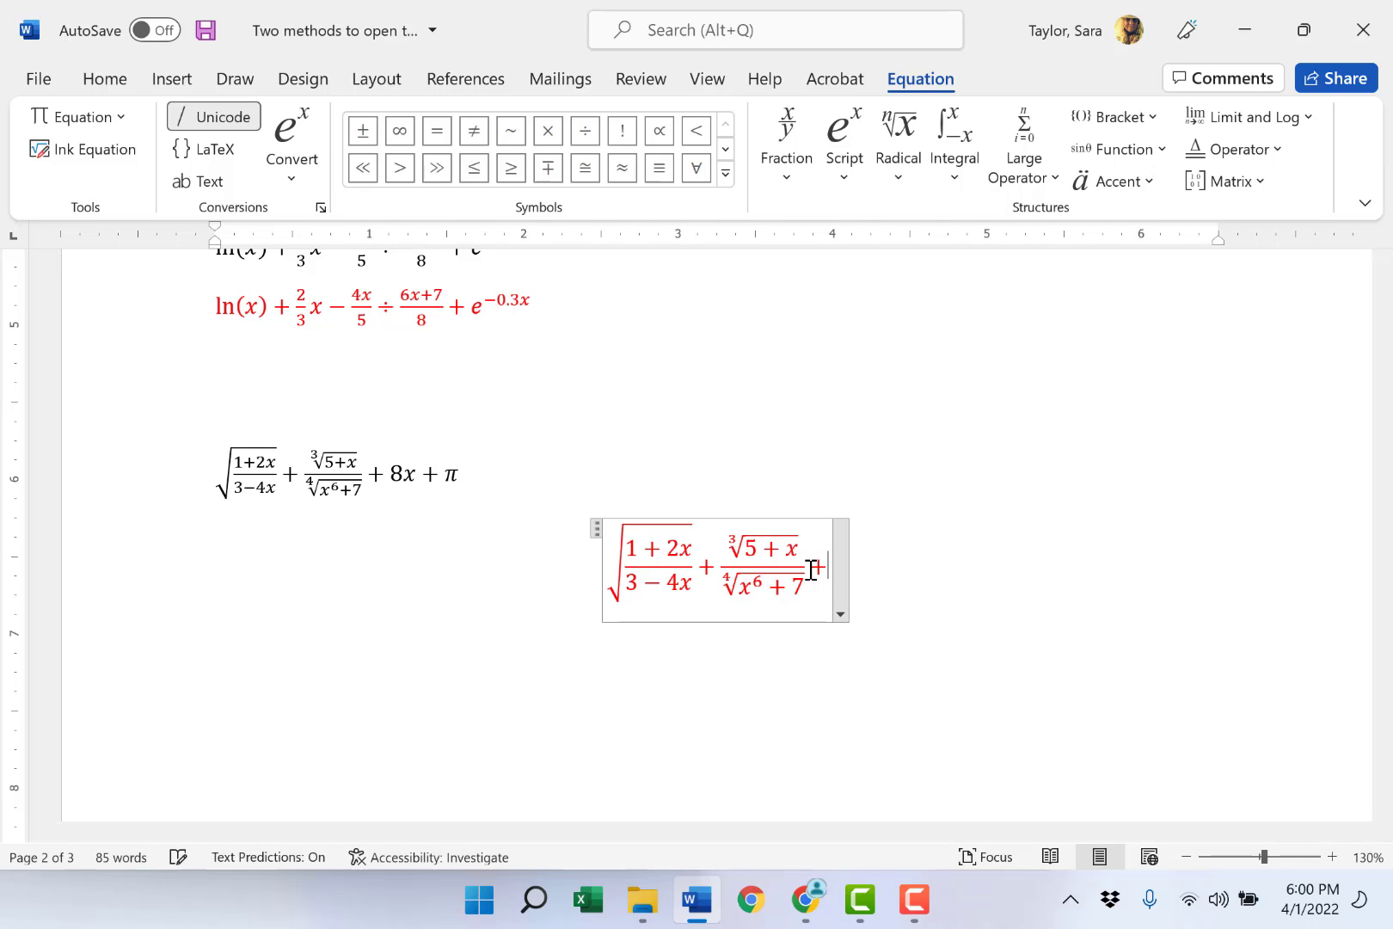
pyautogui.write('8x ')
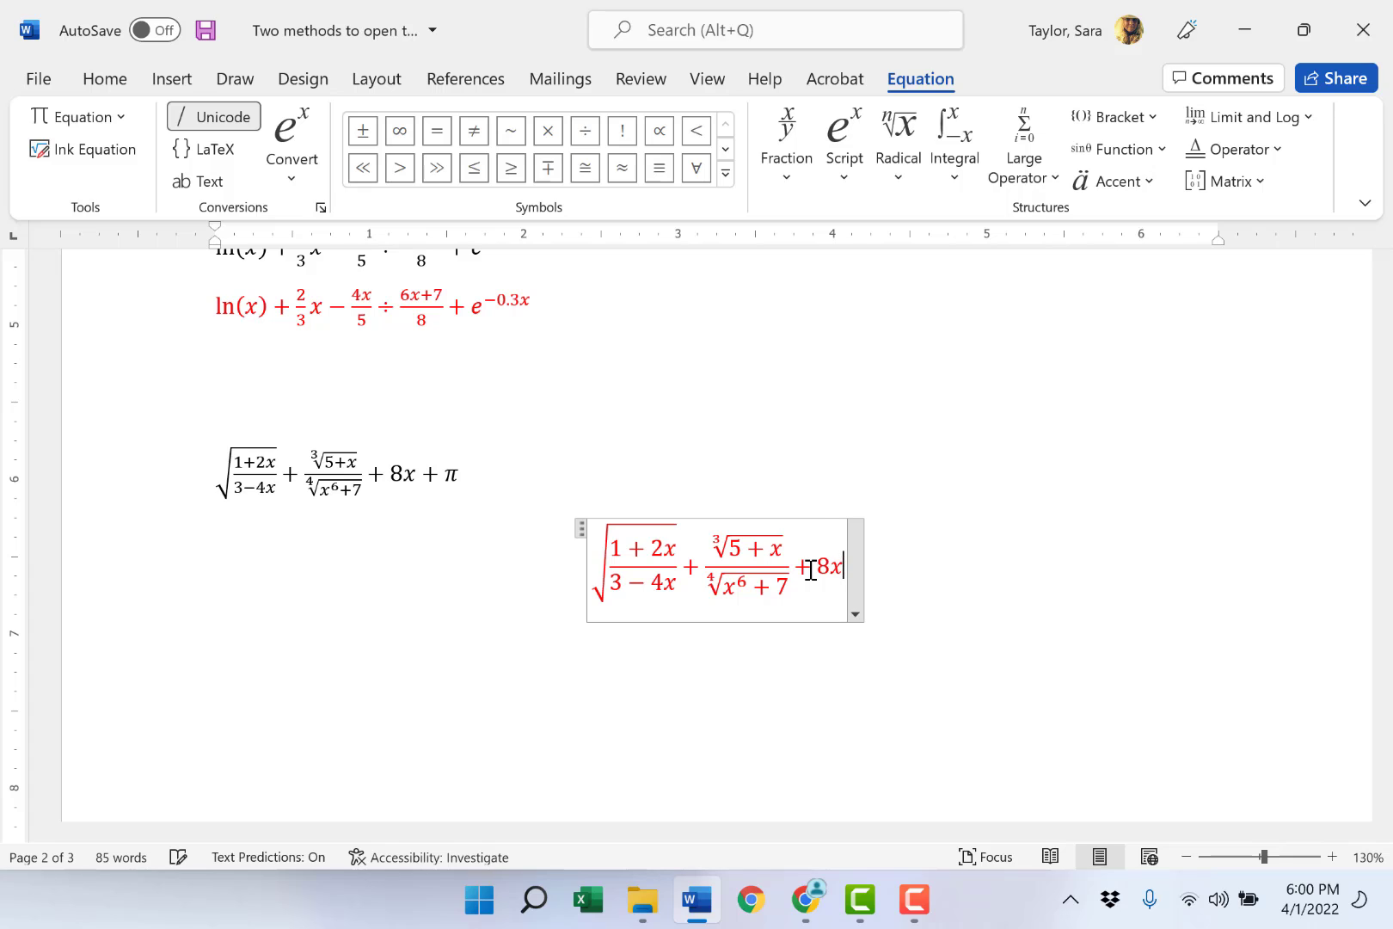
pyautogui.write('+')
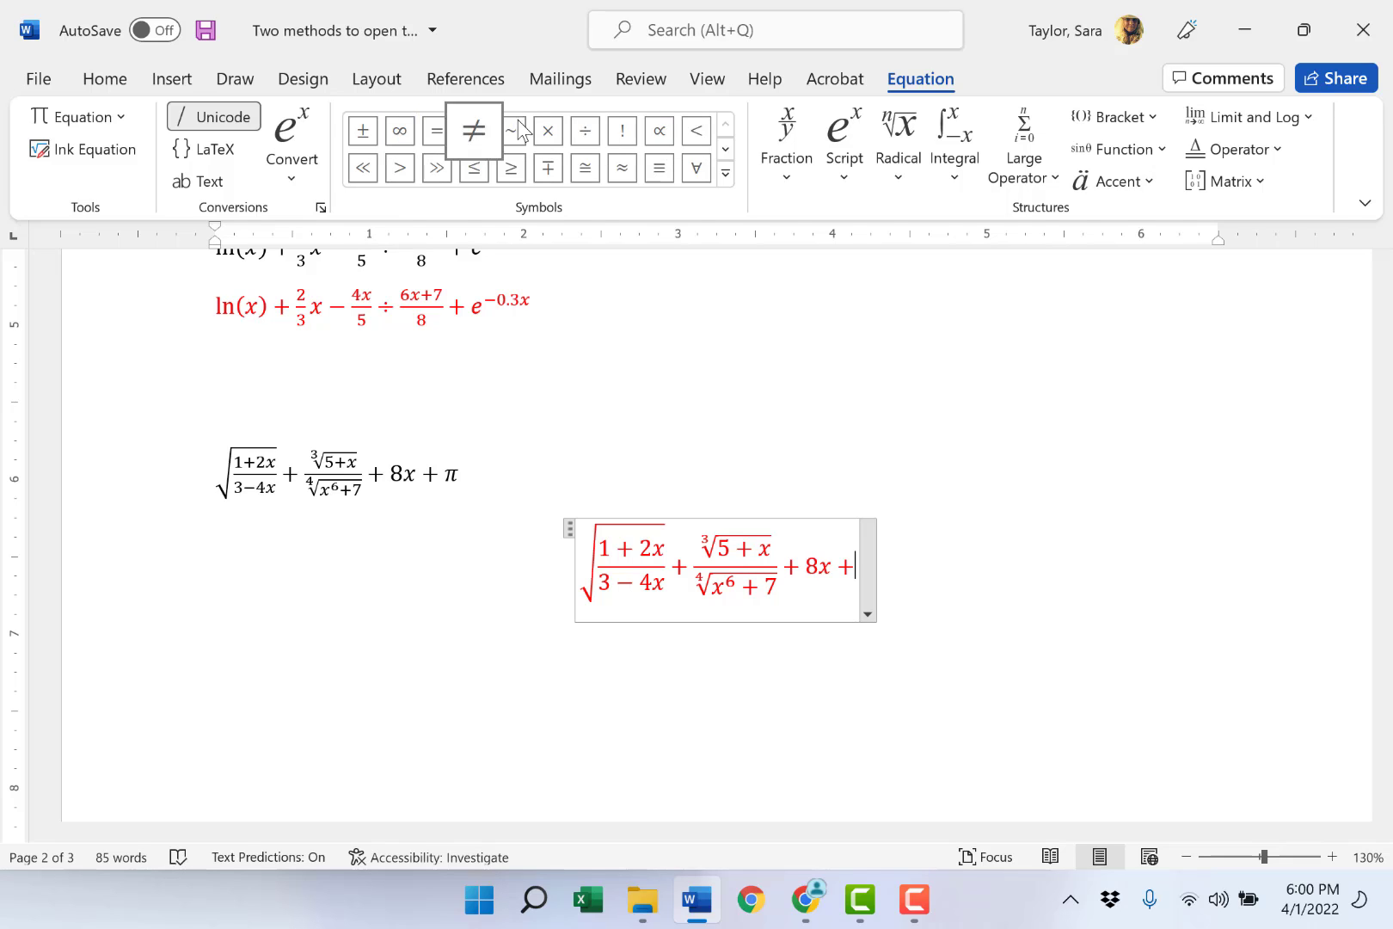
# - Complete the equation with the π symbol from the math symbols, and leave the equation
pyautogui.click(726, 150)
pyautogui.click(726, 149)
pyautogui.click(726, 152)
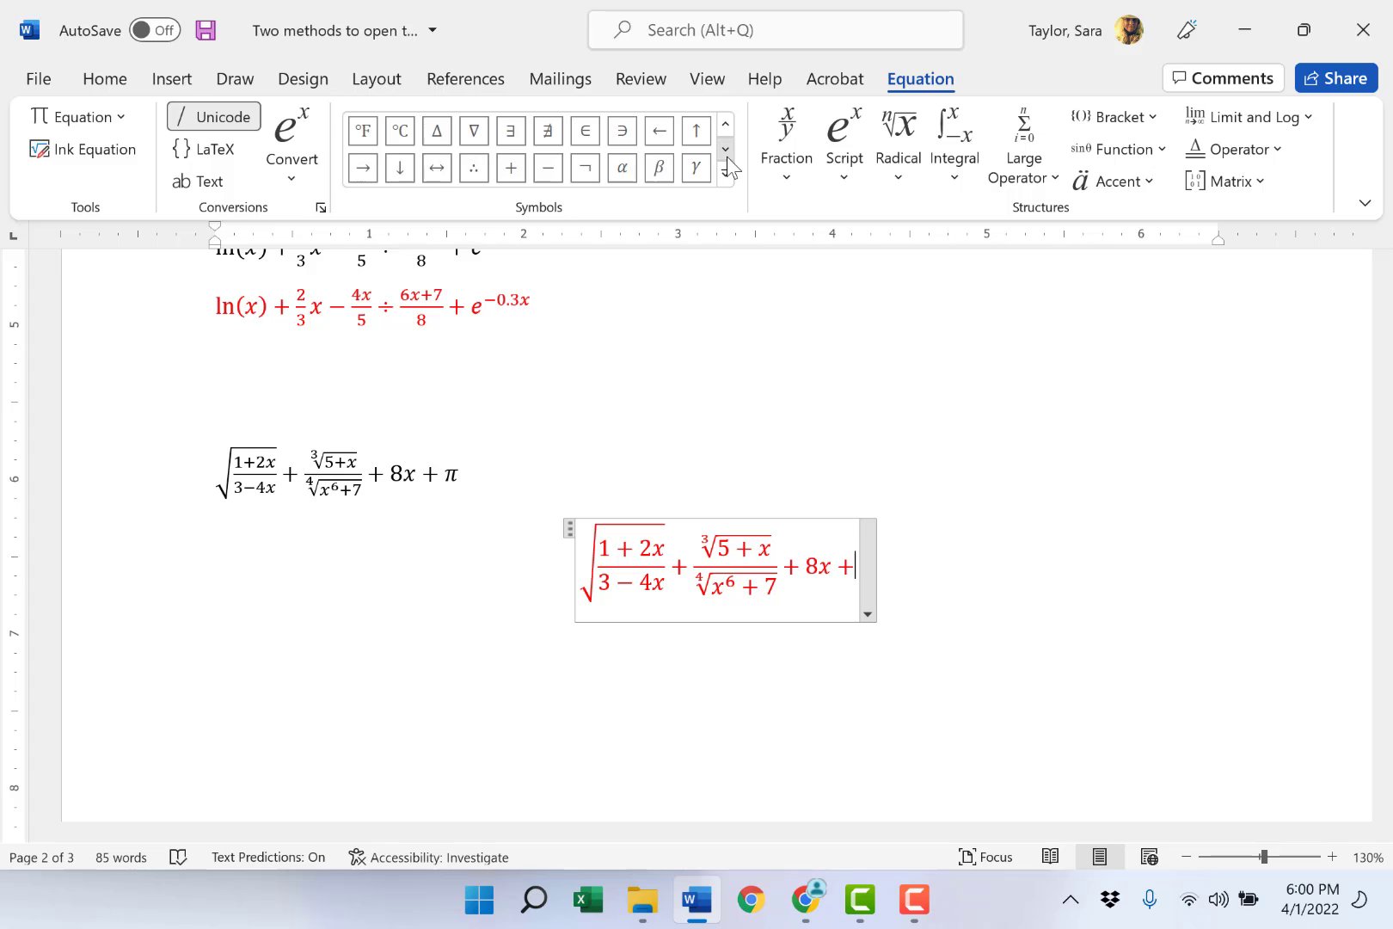
pyautogui.click(726, 151)
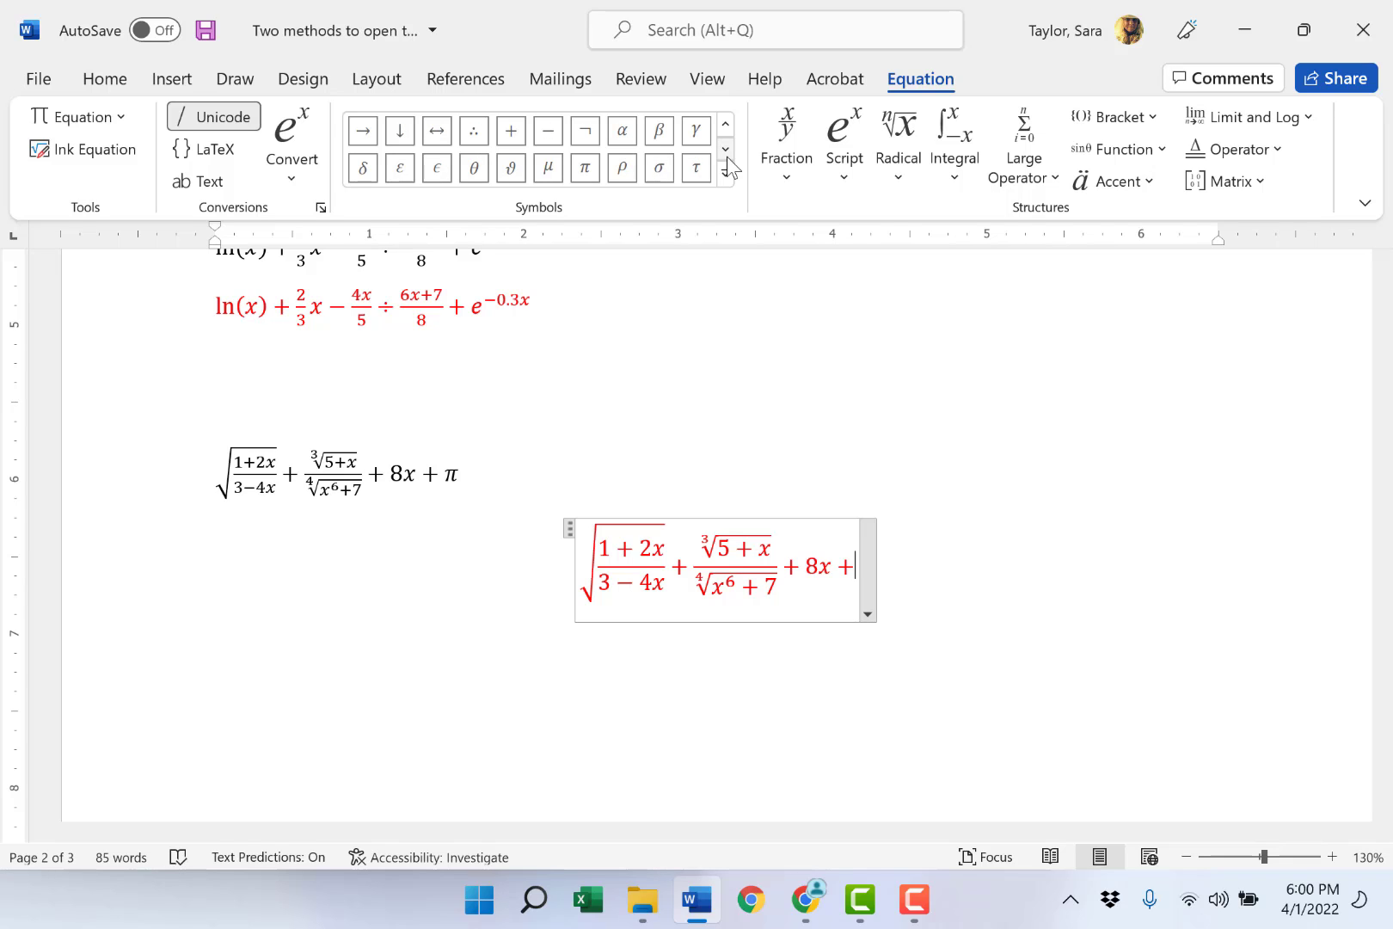
pyautogui.click(588, 171)
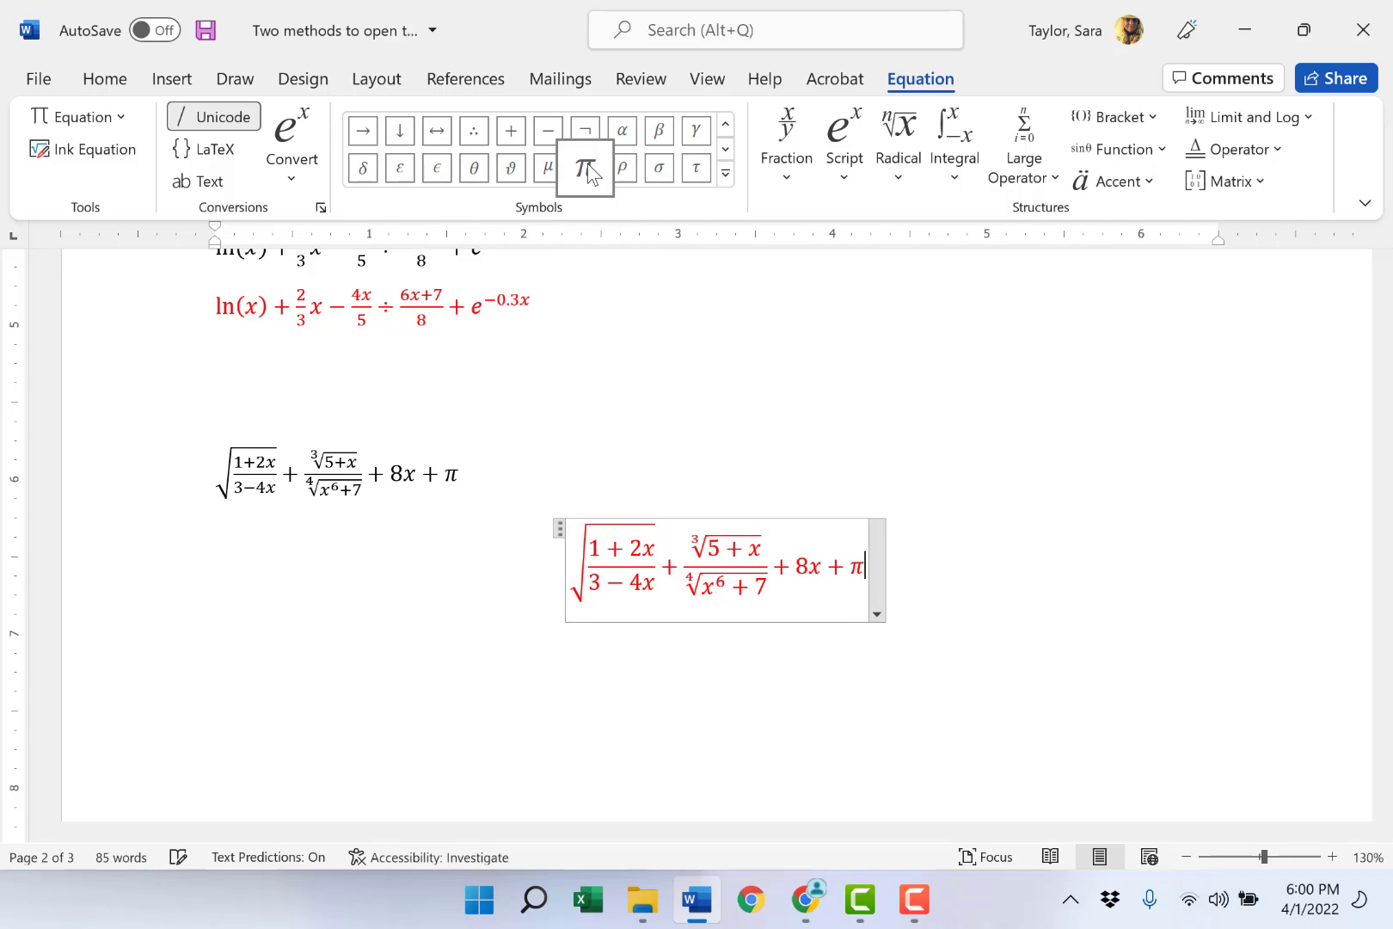
pyautogui.click(969, 567)
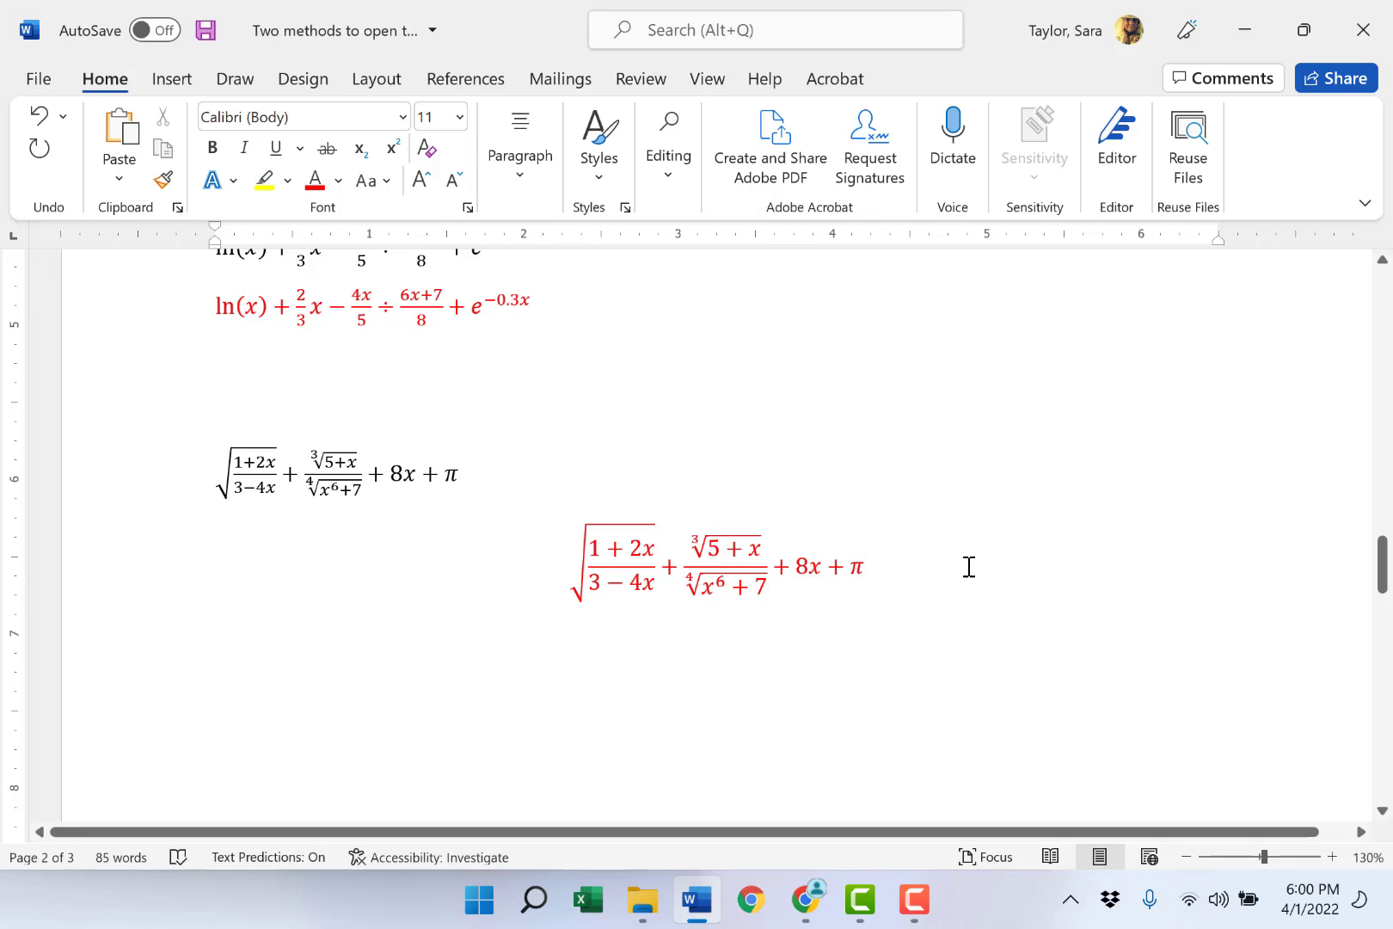